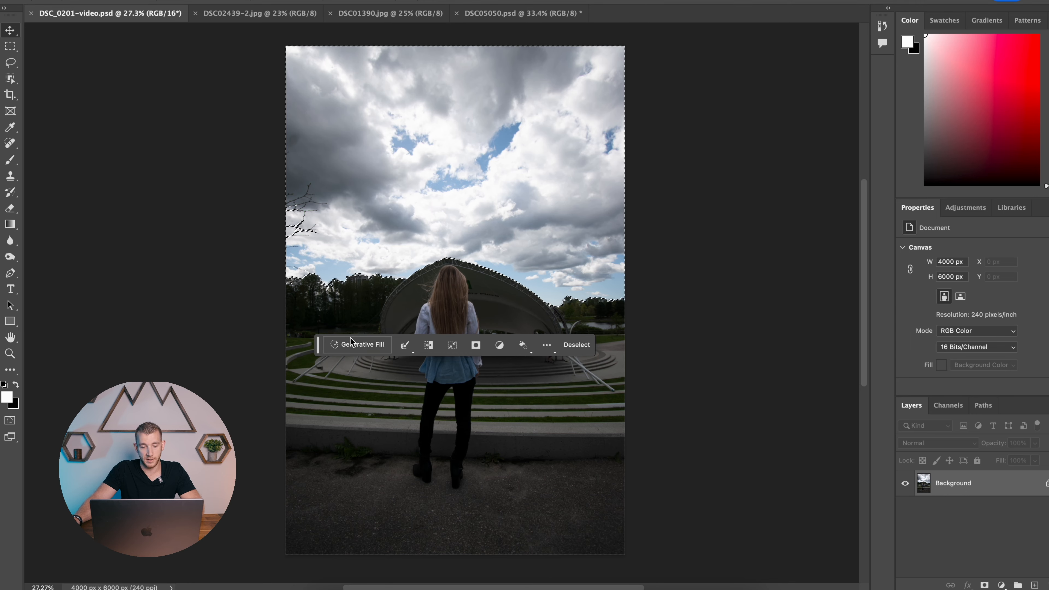
Step: Replace the selected sky using Generative Fill with the prompt "mountain with snow caps"
{"action": "left_click", "coordinate": [361, 344]}
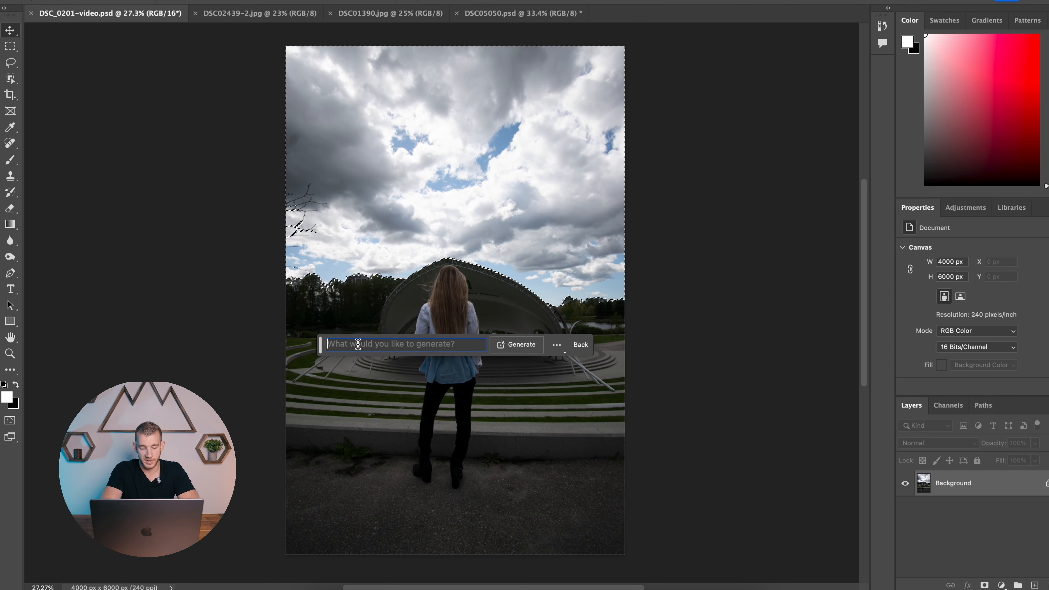
{"action": "type", "text": "mountain withg"}
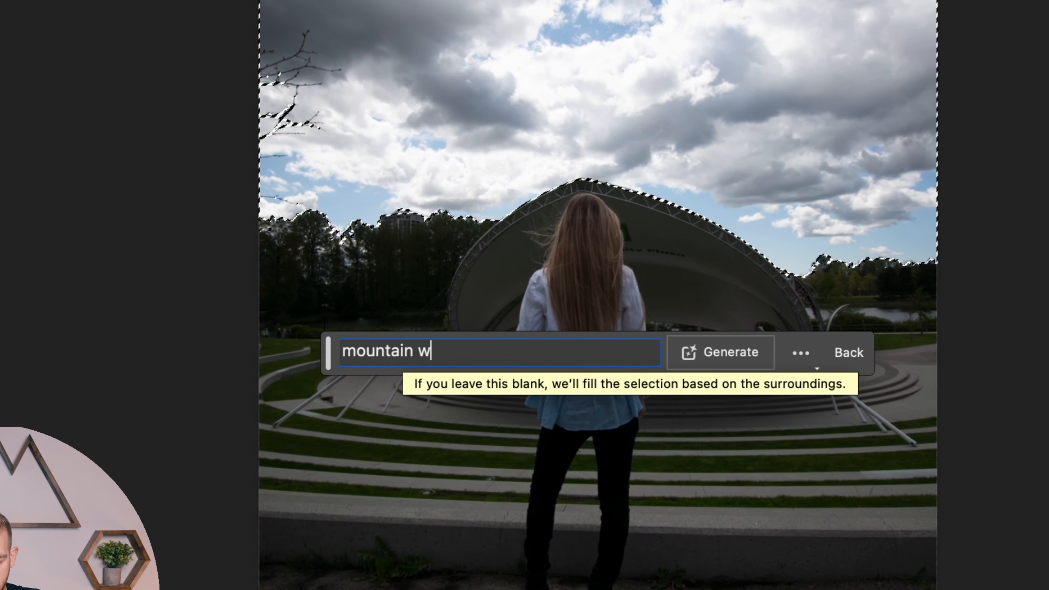
{"action": "key", "text": "BackSpace"}
{"action": "type", "text": "snow dap"}
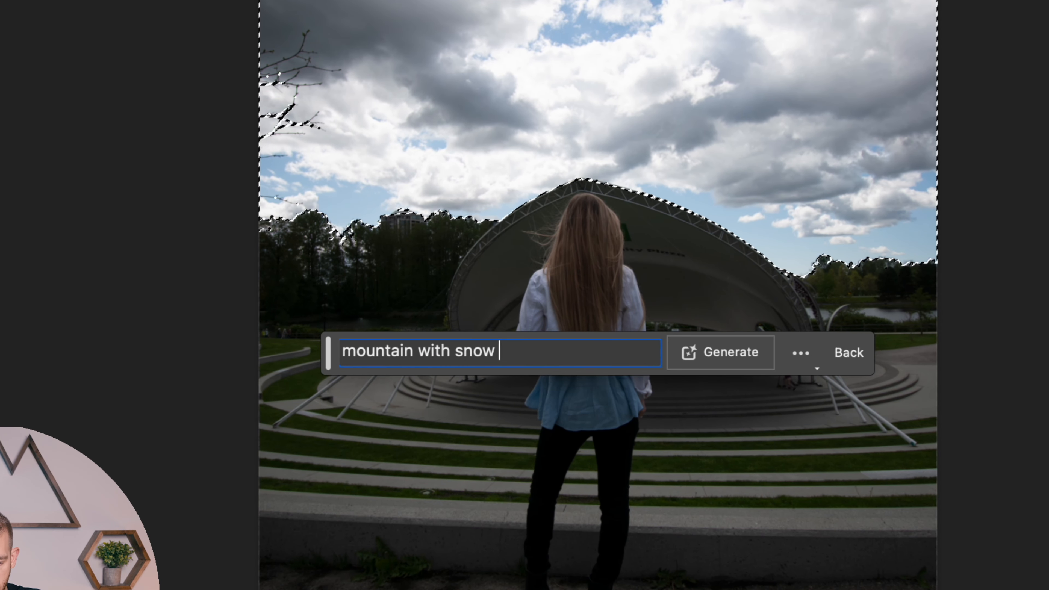
{"action": "key", "text": "BackSpace"}
{"action": "key", "text": "BackSpace"}
{"action": "key", "text": "BackSpace"}
{"action": "type", "text": "caps"}
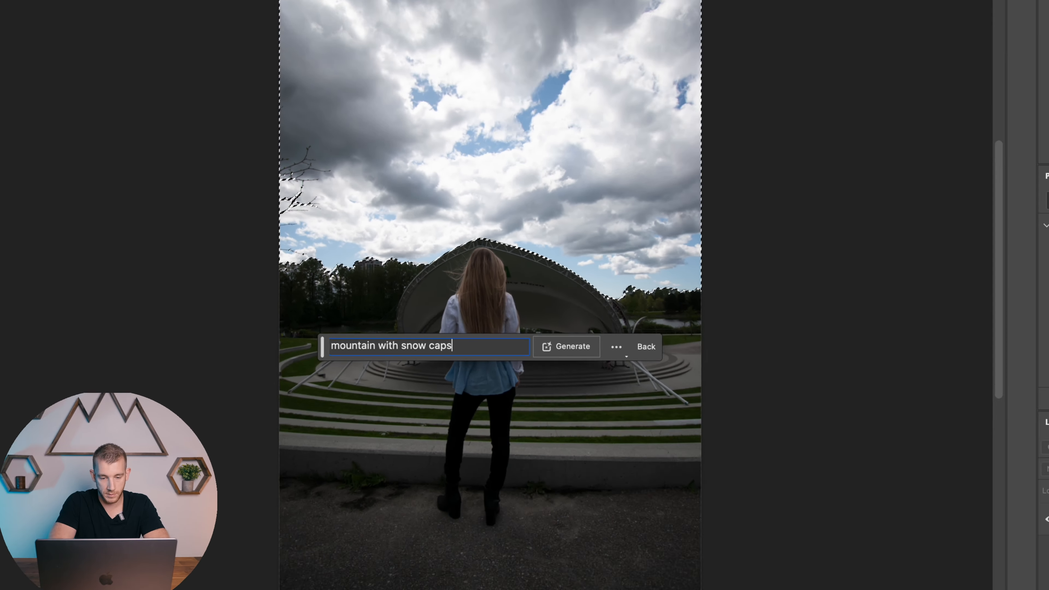
{"action": "key", "text": "Return"}
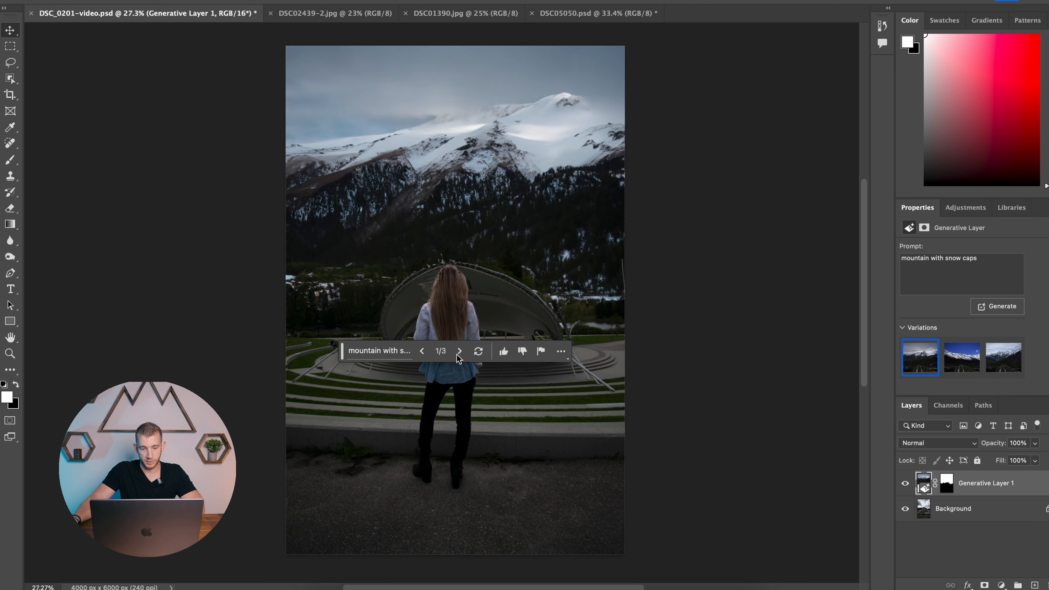
Step: Compare the three generated mountain variations, return to the first one and generate another set from the same prompt
{"action": "left_click", "coordinate": [459, 352]}
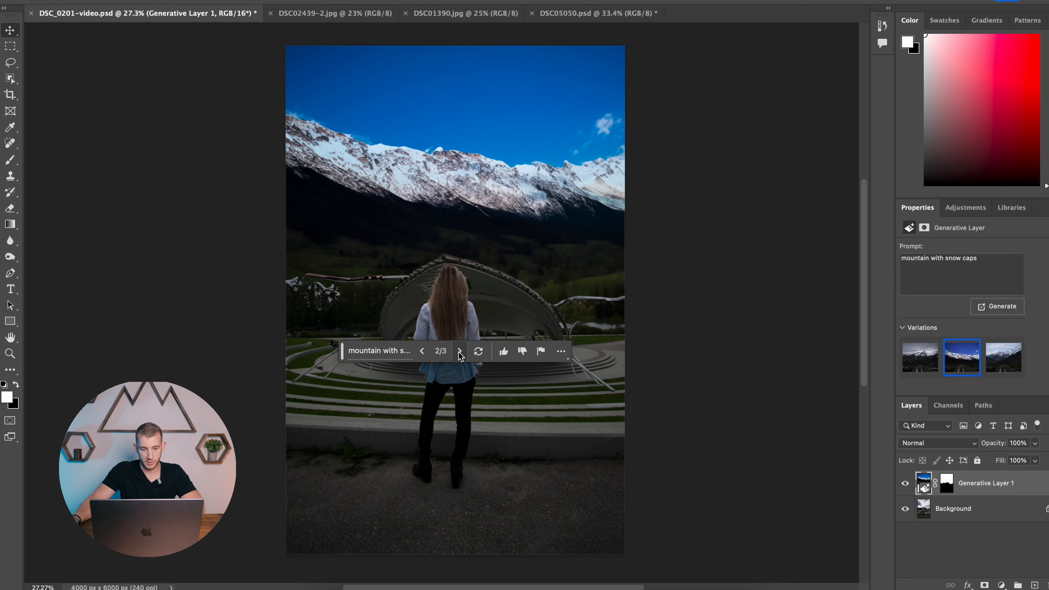
{"action": "left_click", "coordinate": [459, 353]}
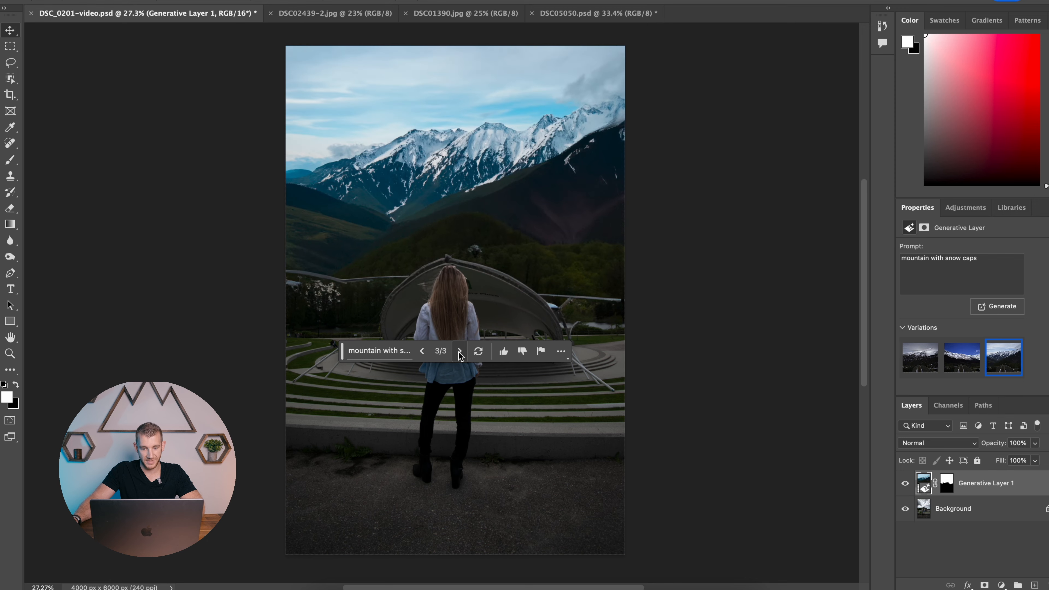
{"action": "left_click", "coordinate": [422, 354]}
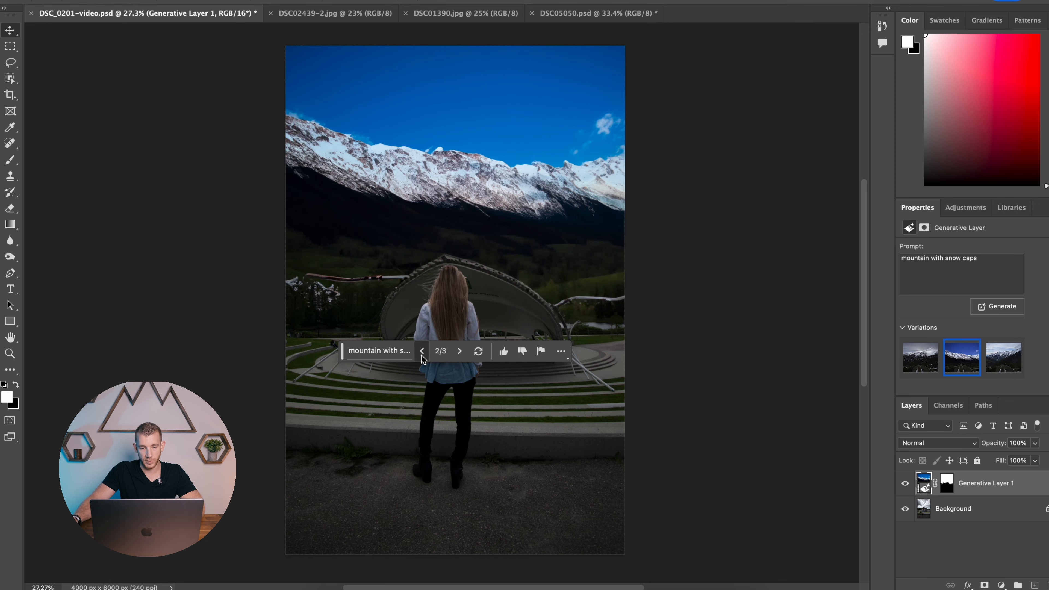
{"action": "left_click", "coordinate": [422, 355]}
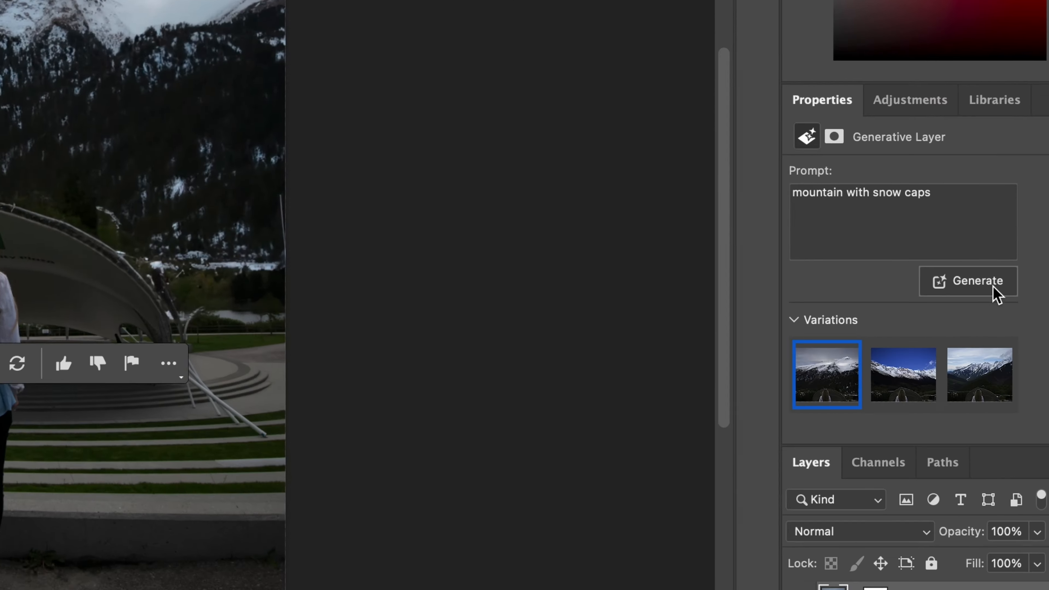
{"action": "left_click", "coordinate": [1015, 309]}
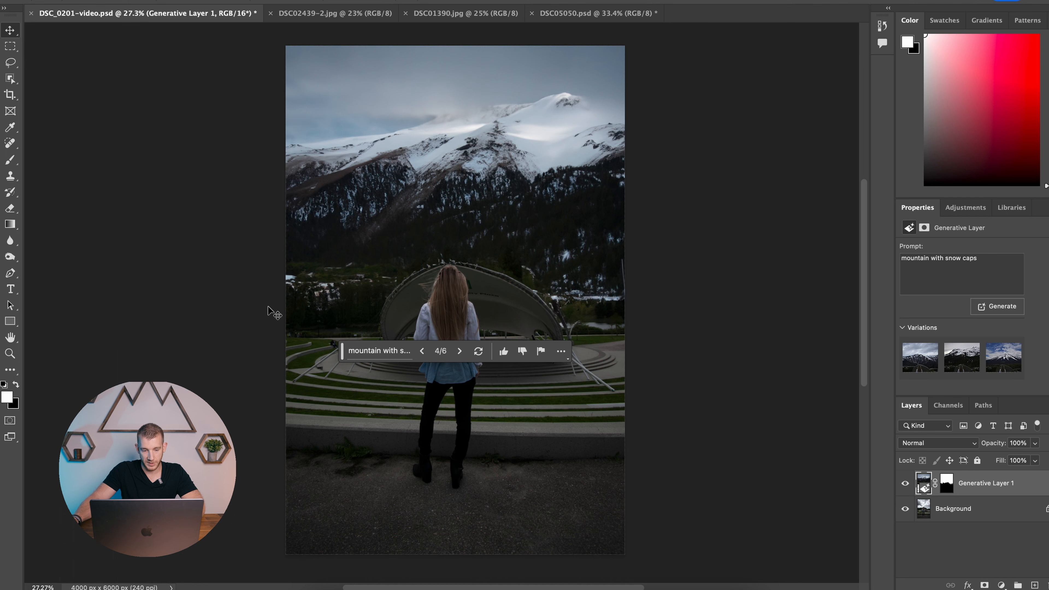
Step: Convert the locked Background into a regular layer, keeping the default name Layer 0
{"action": "left_click_drag", "start_coordinate": [338, 352], "coordinate": [98, 393]}
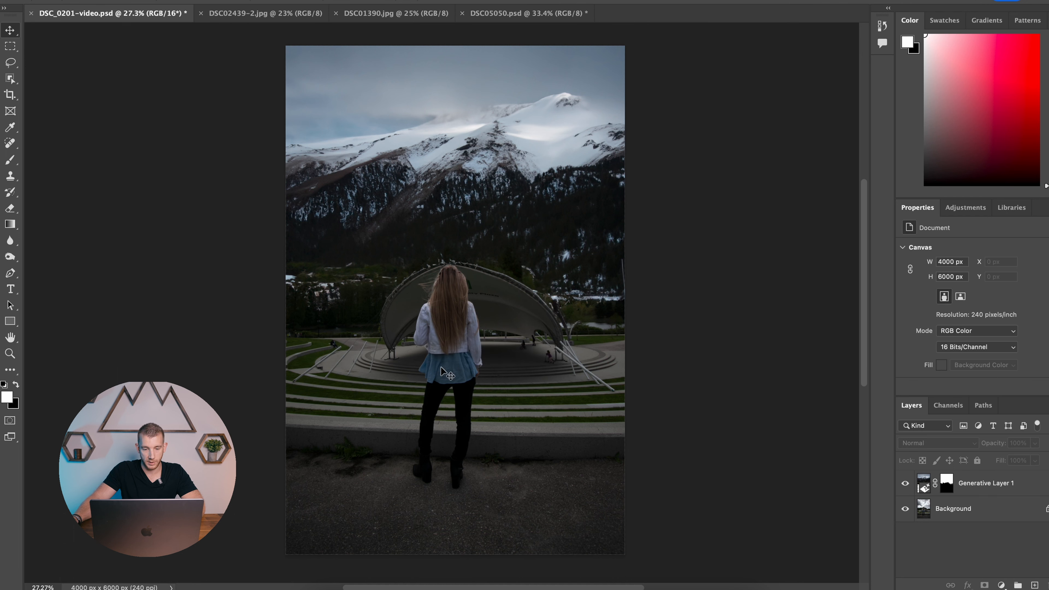
{"action": "double_click", "coordinate": [978, 510]}
{"action": "left_click", "coordinate": [653, 249]}
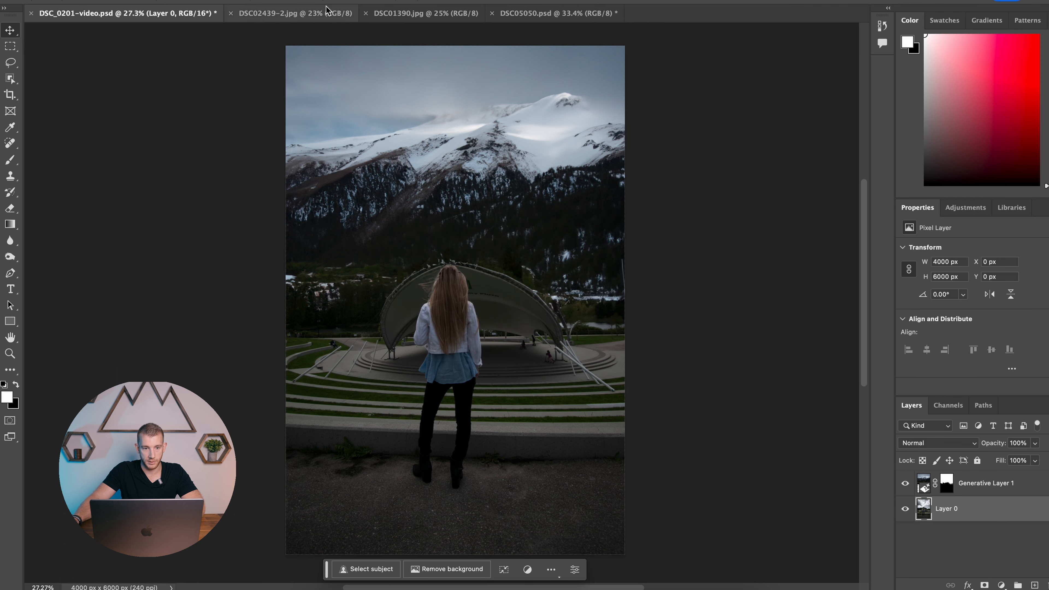
Step: Select the woman on Layer 0 with Select Subject and paste a copy of her onto a new layer
{"action": "left_click", "coordinate": [273, 1]}
{"action": "left_click", "coordinate": [280, 103]}
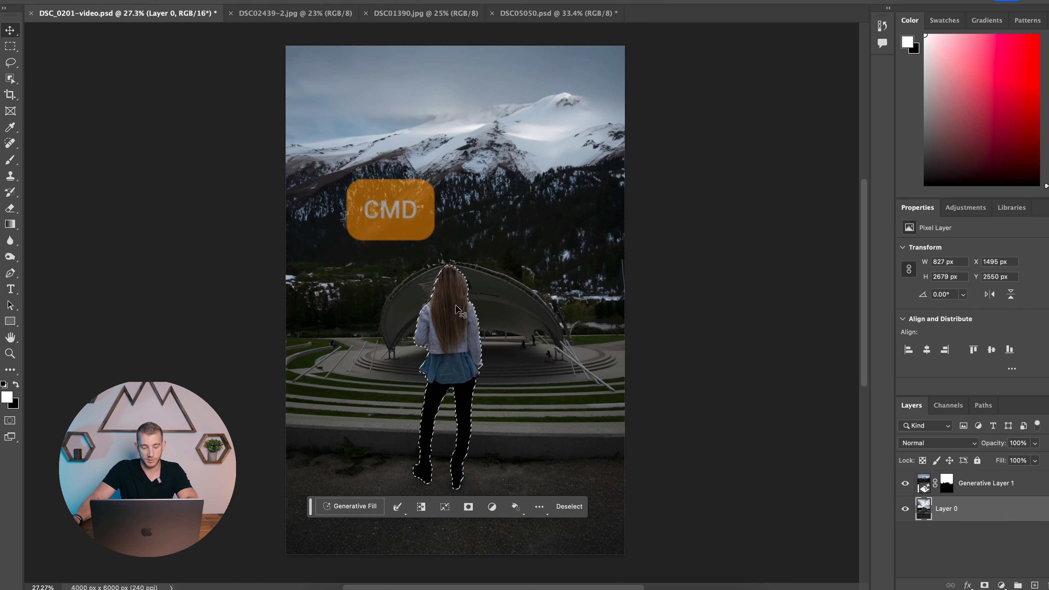
{"action": "key", "text": "super+c"}
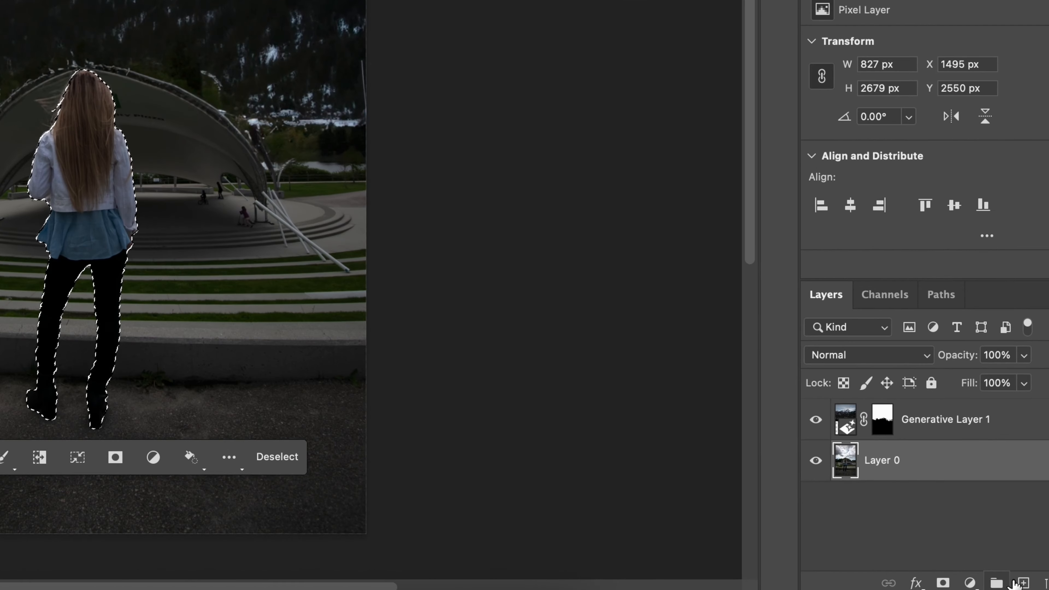
{"action": "key", "text": "super+v"}
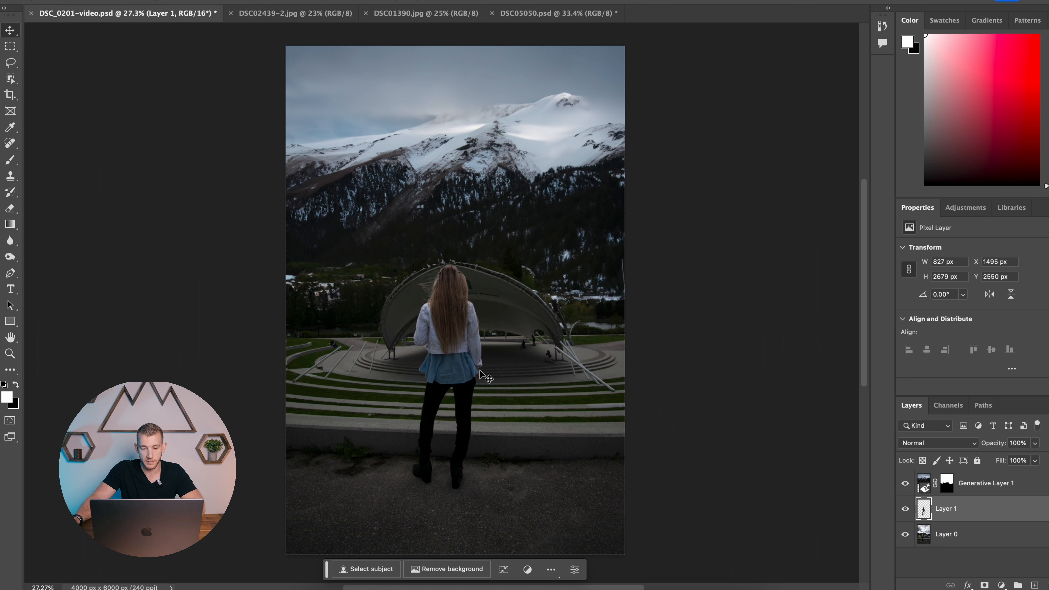
Step: Select everything except the sky on Layer 0 and generatively fill it with "rocky foreground with path leading to mountains"
{"action": "key", "text": "alt+bracketleft"}
{"action": "left_click", "coordinate": [258, 1]}
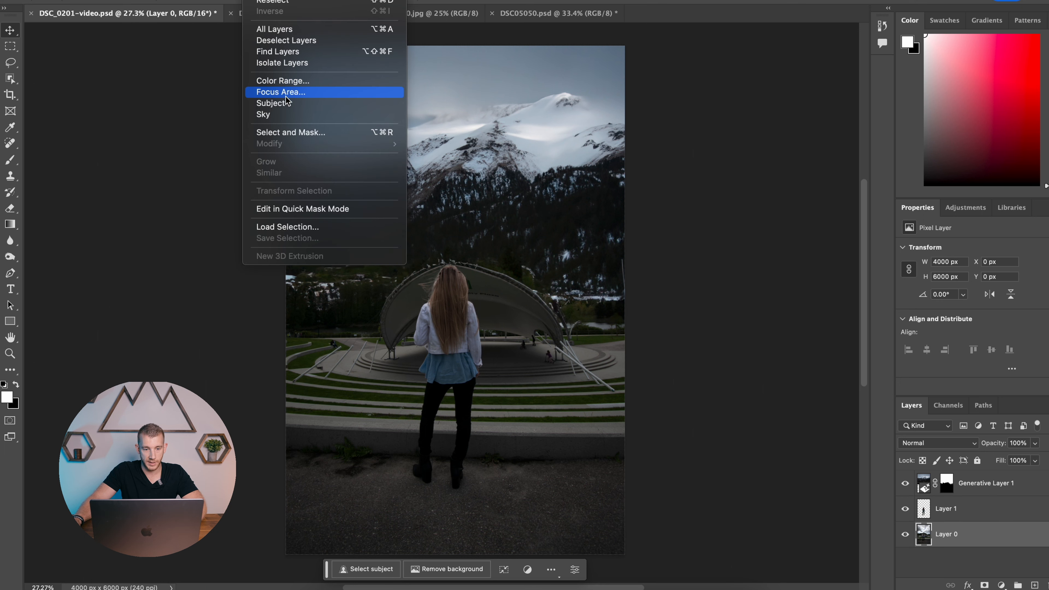
{"action": "left_click", "coordinate": [289, 116]}
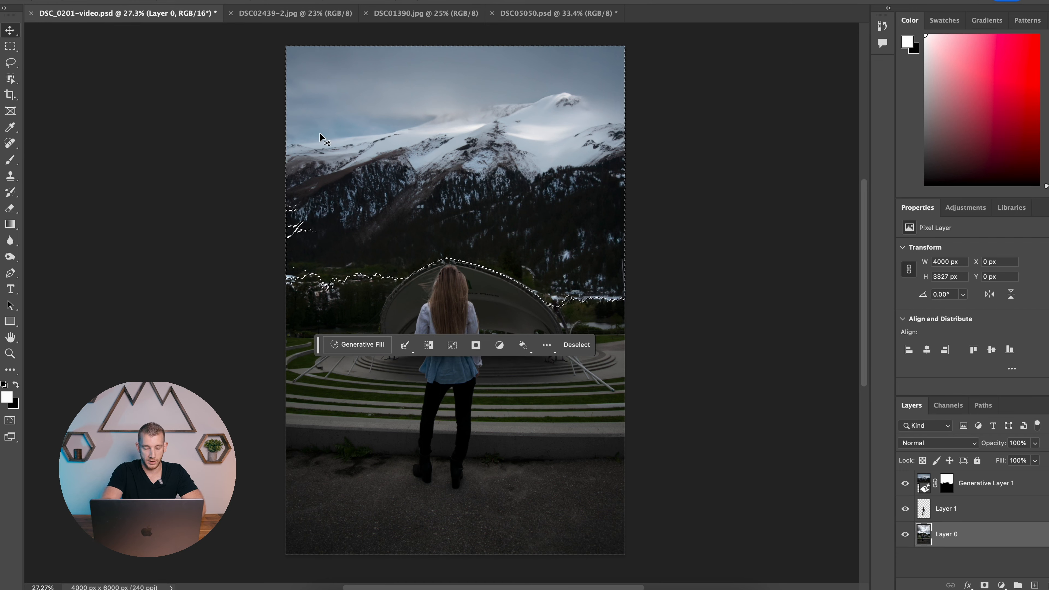
{"action": "key", "text": "super"}
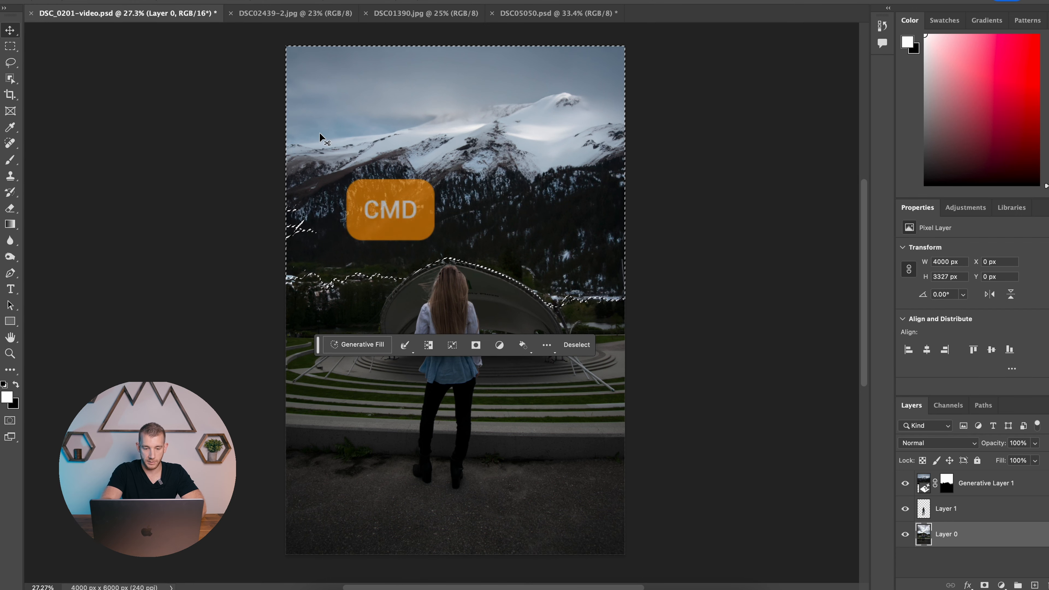
{"action": "key", "text": "super+shift+i"}
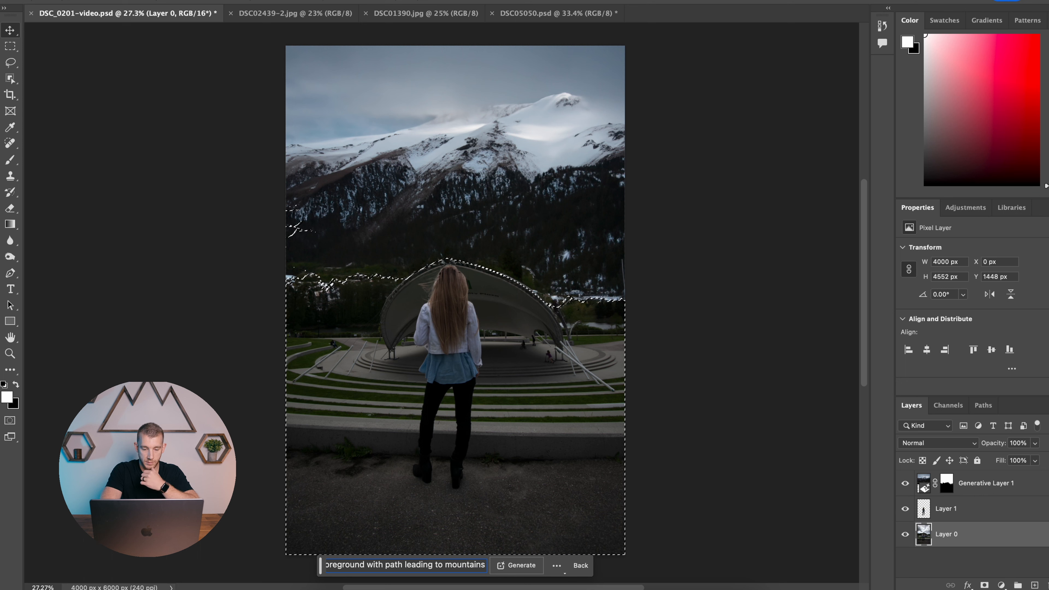
{"action": "key", "text": "Return"}
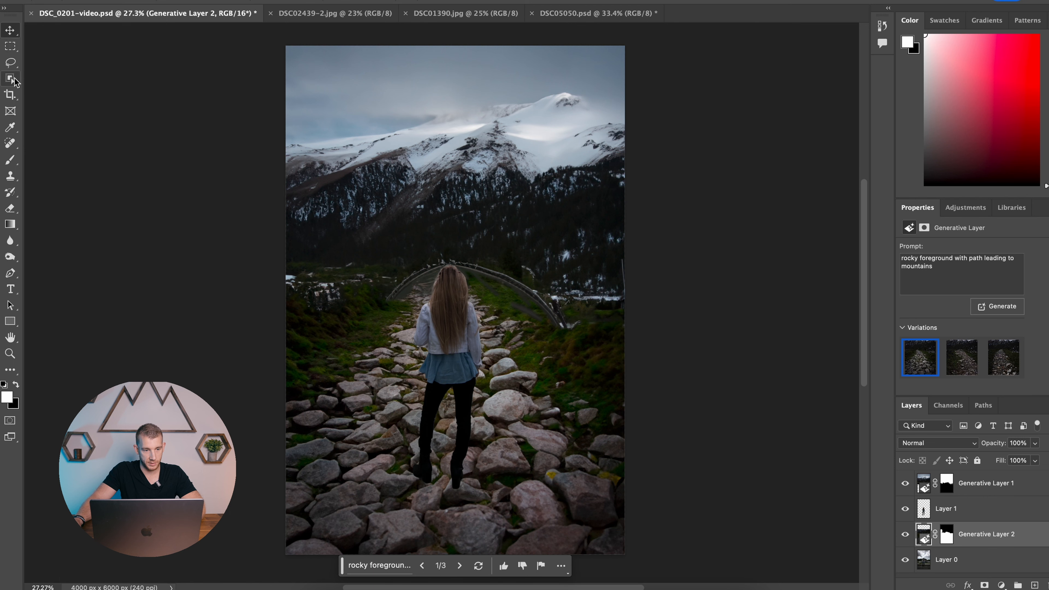
Step: Try filling a lassoed grassy area left of the path with generated "boulders", compare variations and delete that generative layer
{"action": "left_click", "coordinate": [10, 64]}
{"action": "mouse_move", "coordinate": [286, 402]}
{"action": "left_mouse_down"}
{"action": "mouse_move", "coordinate": [375, 312]}
{"action": "mouse_move", "coordinate": [383, 286]}
{"action": "mouse_move", "coordinate": [358, 268]}
{"action": "mouse_move", "coordinate": [308, 265]}
{"action": "mouse_move", "coordinate": [271, 289]}
{"action": "mouse_move", "coordinate": [286, 402]}
{"action": "left_mouse_up"}
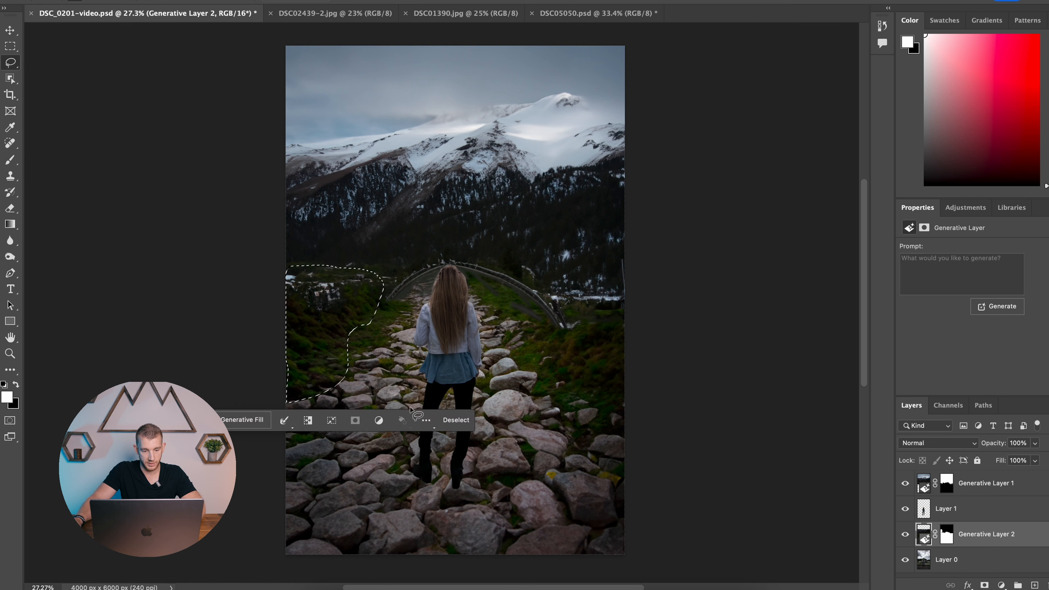
{"action": "left_click", "coordinate": [244, 420]}
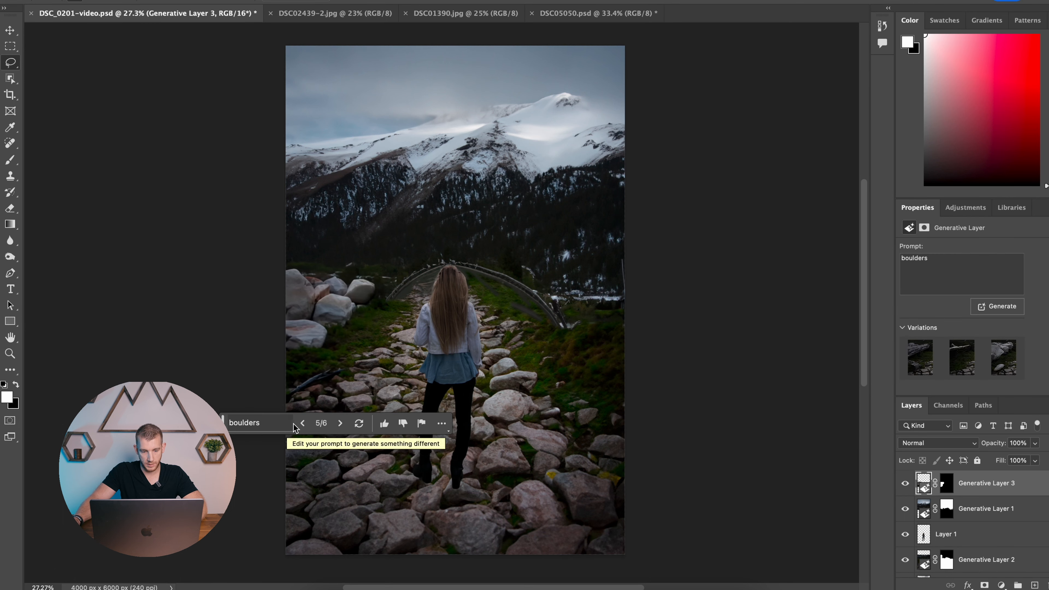
{"action": "left_click", "coordinate": [302, 424]}
{"action": "left_click", "coordinate": [301, 424]}
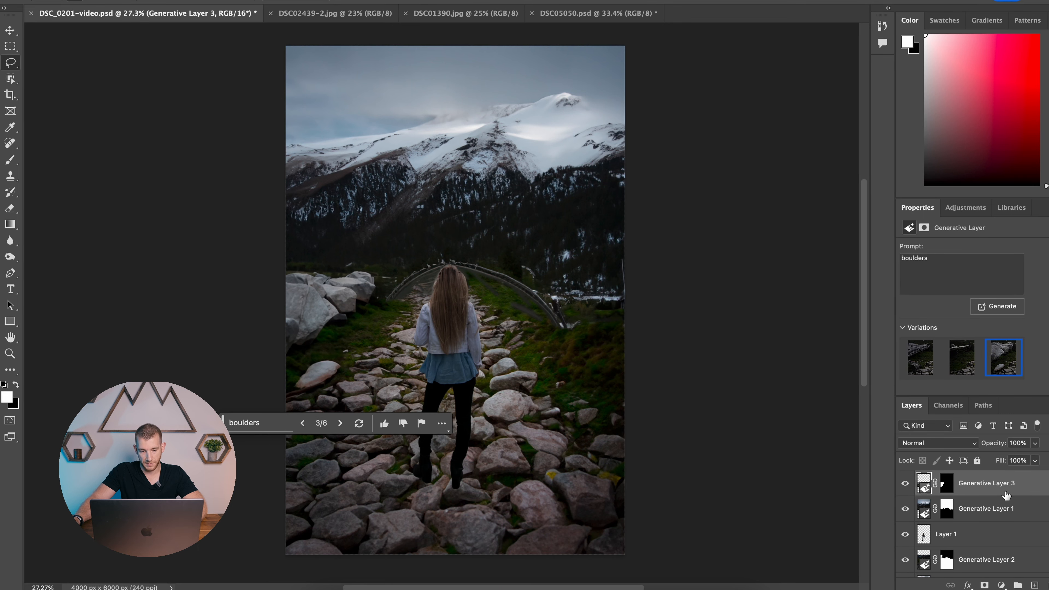
{"action": "key", "text": "Delete"}
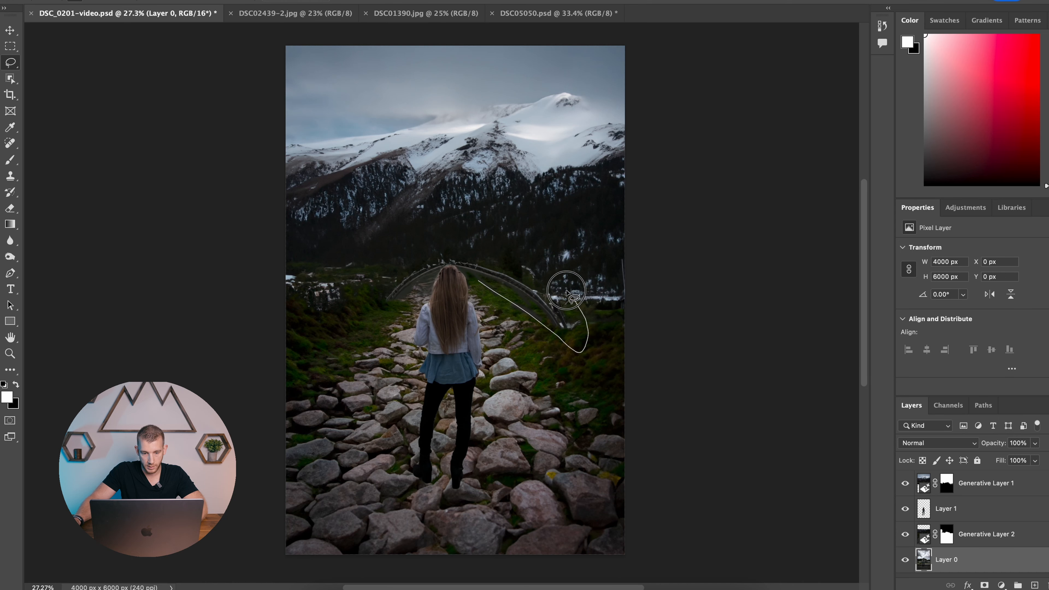
Step: Lasso the leftover stage arch, generatively fill it without a prompt and move the resulting layer above all others
{"action": "mouse_move", "coordinate": [564, 289]}
{"action": "left_mouse_down"}
{"action": "mouse_move", "coordinate": [471, 244]}
{"action": "mouse_move", "coordinate": [402, 253]}
{"action": "mouse_move", "coordinate": [393, 288]}
{"action": "mouse_move", "coordinate": [432, 284]}
{"action": "left_mouse_up"}
{"action": "left_click", "coordinate": [373, 370]}
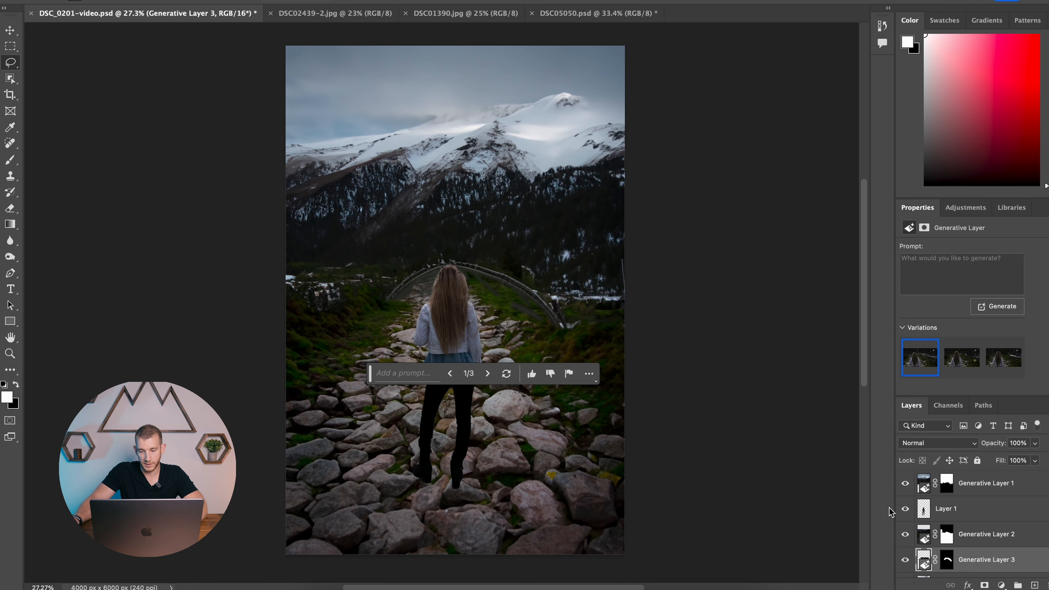
{"action": "left_click_drag", "start_coordinate": [962, 558], "coordinate": [970, 465]}
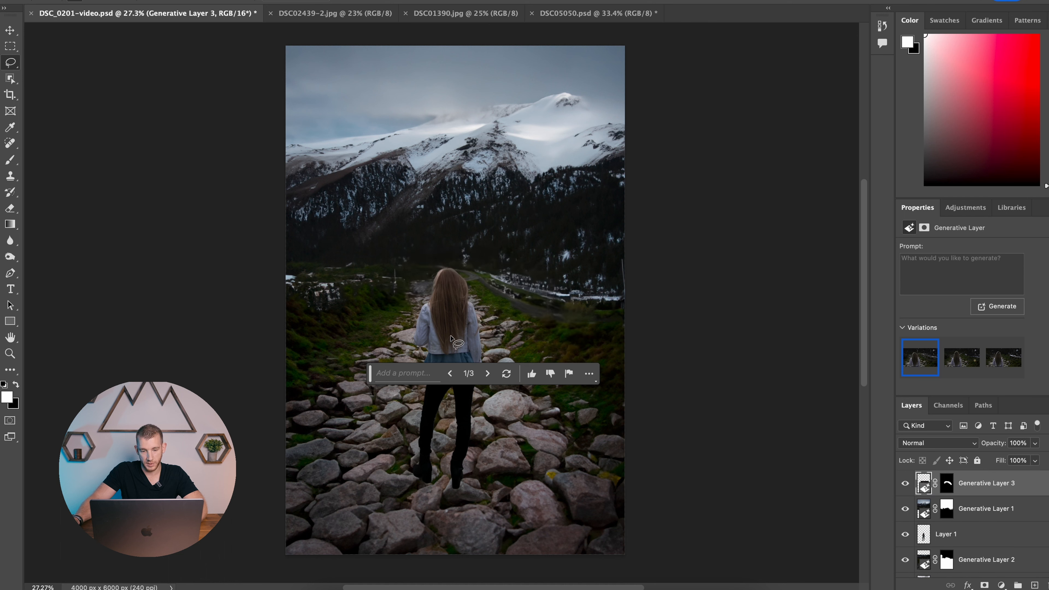
Step: Use the second variation of the arch-area fill and check it by hiding and showing its layer
{"action": "left_click", "coordinate": [907, 486]}
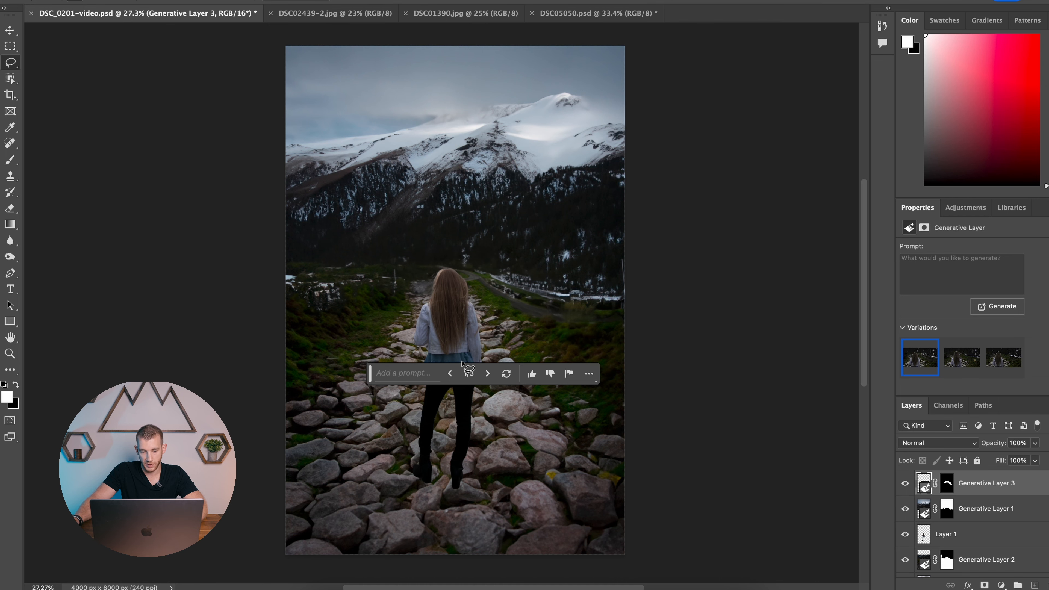
{"action": "left_click", "coordinate": [484, 371]}
{"action": "scroll", "coordinate": [452, 275], "scroll_direction": "down", "scroll_amount": 4}
{"action": "scroll", "coordinate": [450, 279], "scroll_direction": "up", "scroll_amount": 9}
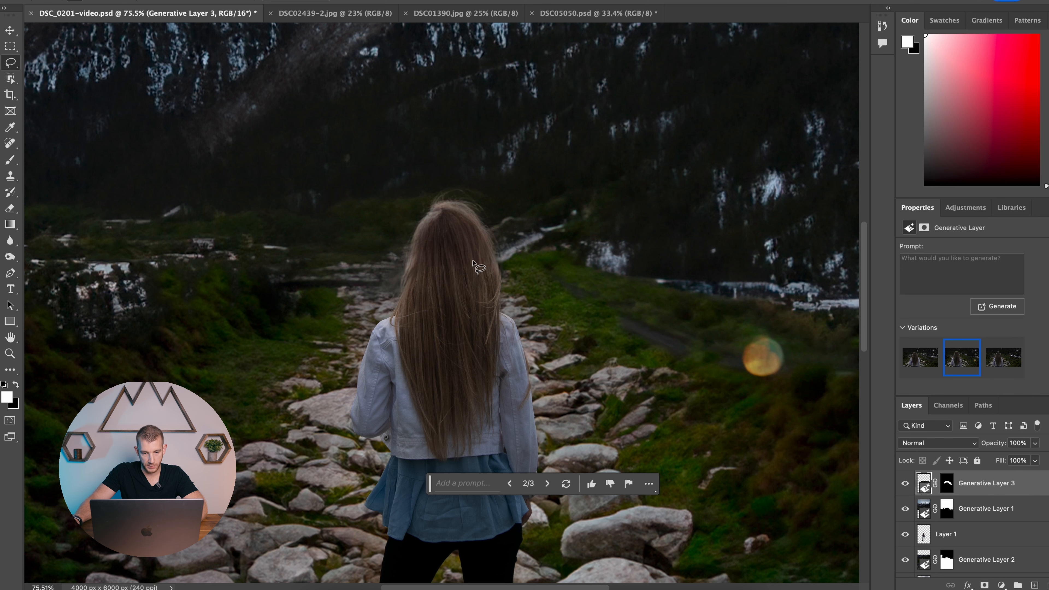
{"action": "left_click", "coordinate": [907, 488]}
{"action": "left_click", "coordinate": [906, 487]}
{"action": "scroll", "coordinate": [491, 333], "scroll_direction": "down", "scroll_amount": 5}
{"action": "scroll", "coordinate": [493, 333], "scroll_direction": "up", "scroll_amount": 2}
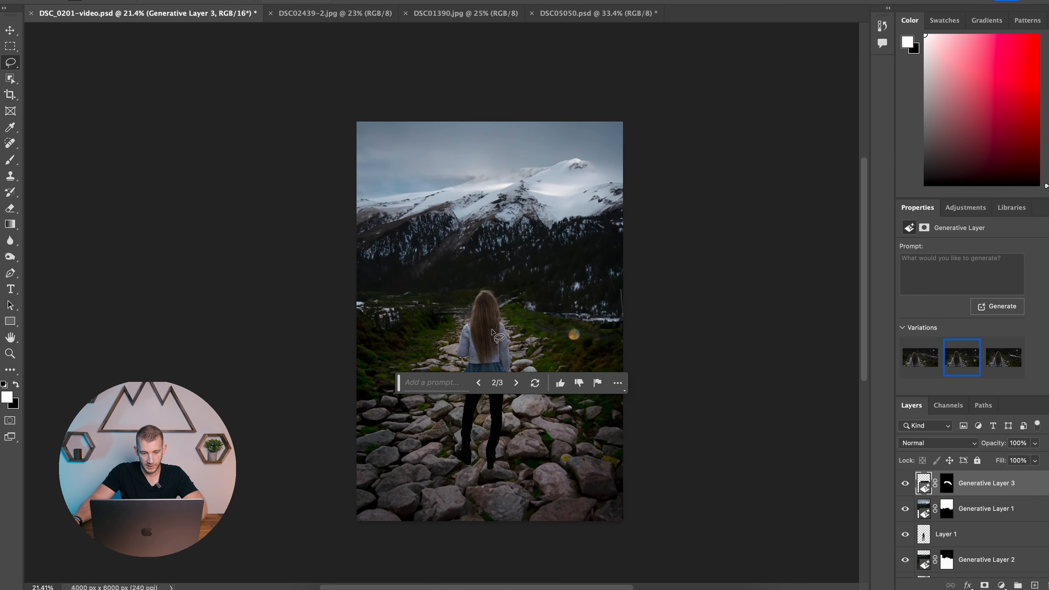
Step: Lasso the glowing orange spot on the grass right of the path and remove it with a prompt-free Generative Fill
{"action": "scroll", "coordinate": [581, 355], "scroll_direction": "up", "scroll_amount": 3}
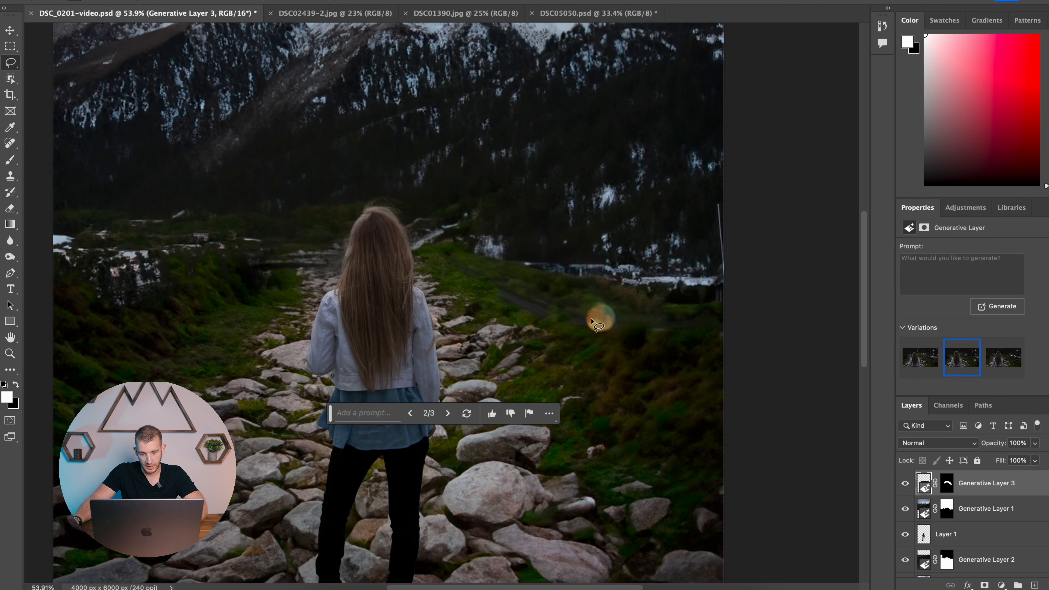
{"action": "scroll", "coordinate": [597, 319], "scroll_direction": "up", "scroll_amount": 4}
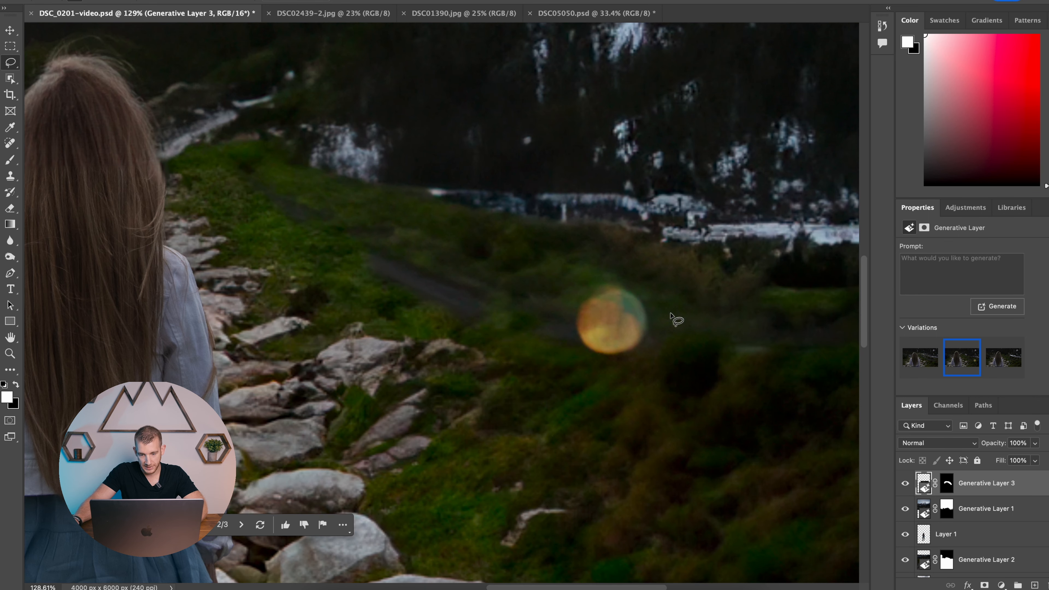
{"action": "scroll", "coordinate": [657, 333], "scroll_direction": "down", "scroll_amount": 3}
{"action": "left_click_drag", "start_coordinate": [618, 294], "coordinate": [611, 294]}
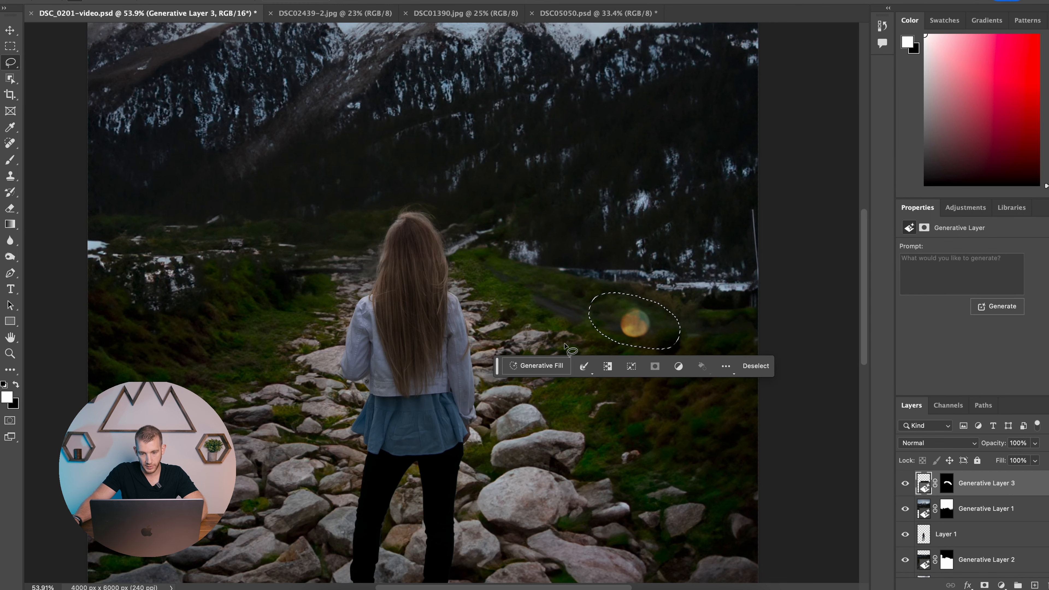
{"action": "left_click", "coordinate": [549, 366]}
{"action": "left_click", "coordinate": [696, 366]}
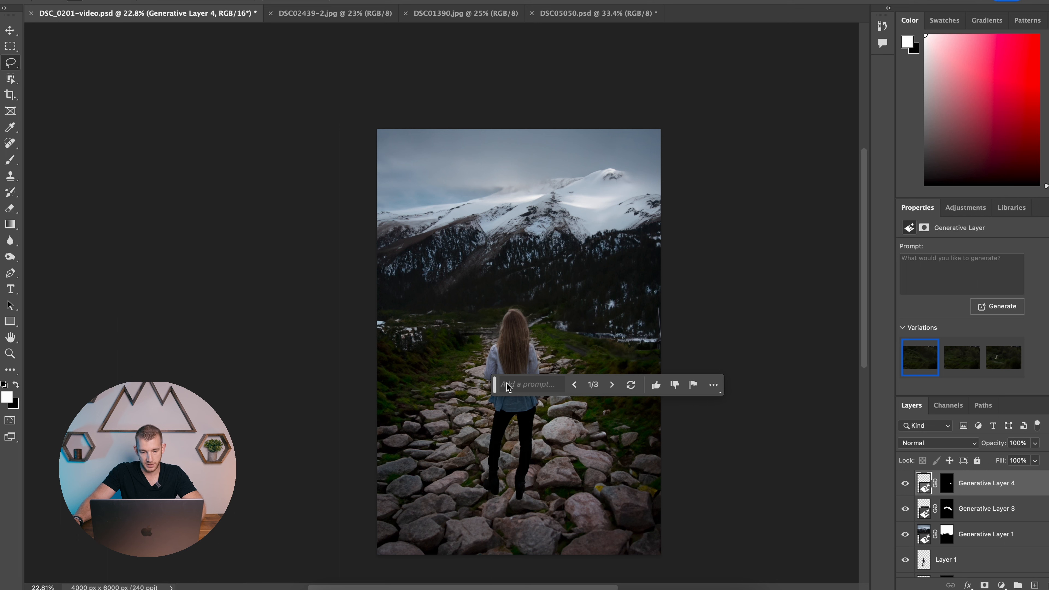
Step: Lasso the slopes on both sides of the path, generatively fill them with "trees", and regenerate with "tall deciduous trees", using the second variation
{"action": "left_click_drag", "start_coordinate": [496, 389], "coordinate": [484, 492]}
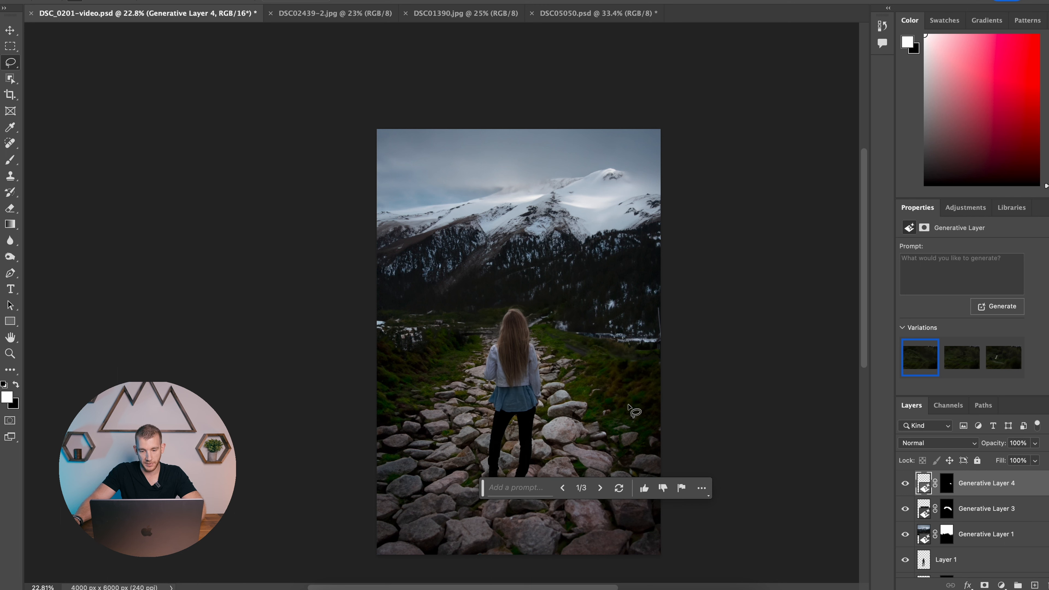
{"action": "mouse_move", "coordinate": [643, 431]}
{"action": "left_mouse_down"}
{"action": "mouse_move", "coordinate": [555, 326]}
{"action": "mouse_move", "coordinate": [576, 292]}
{"action": "mouse_move", "coordinate": [611, 271]}
{"action": "mouse_move", "coordinate": [666, 282]}
{"action": "left_mouse_up"}
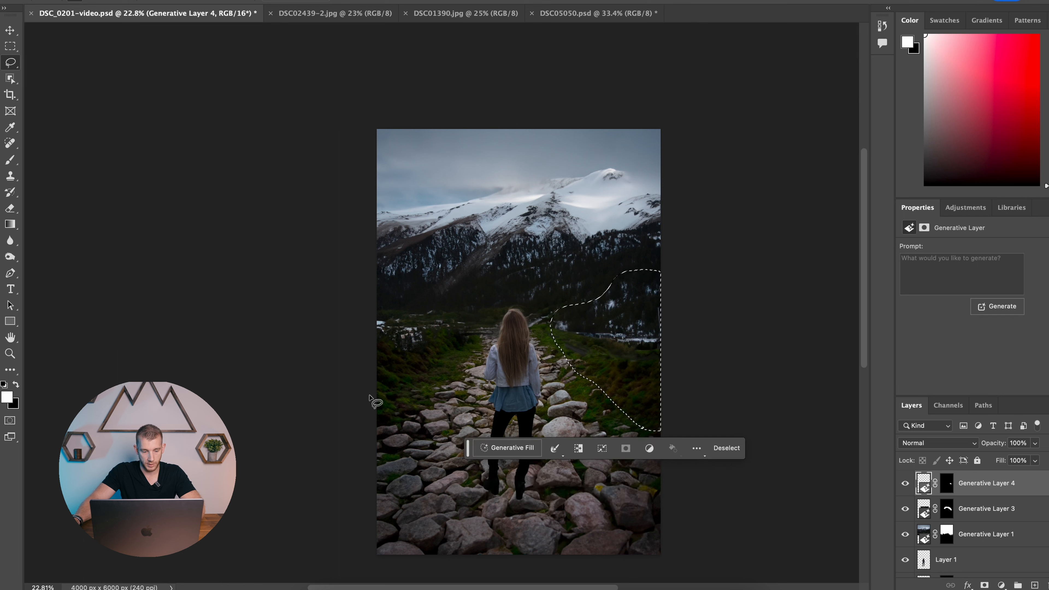
{"action": "mouse_move", "coordinate": [382, 405]}
{"action": "left_mouse_down"}
{"action": "mouse_move", "coordinate": [370, 410]}
{"action": "mouse_move", "coordinate": [473, 308]}
{"action": "mouse_move", "coordinate": [359, 333]}
{"action": "mouse_move", "coordinate": [363, 412]}
{"action": "left_mouse_up"}
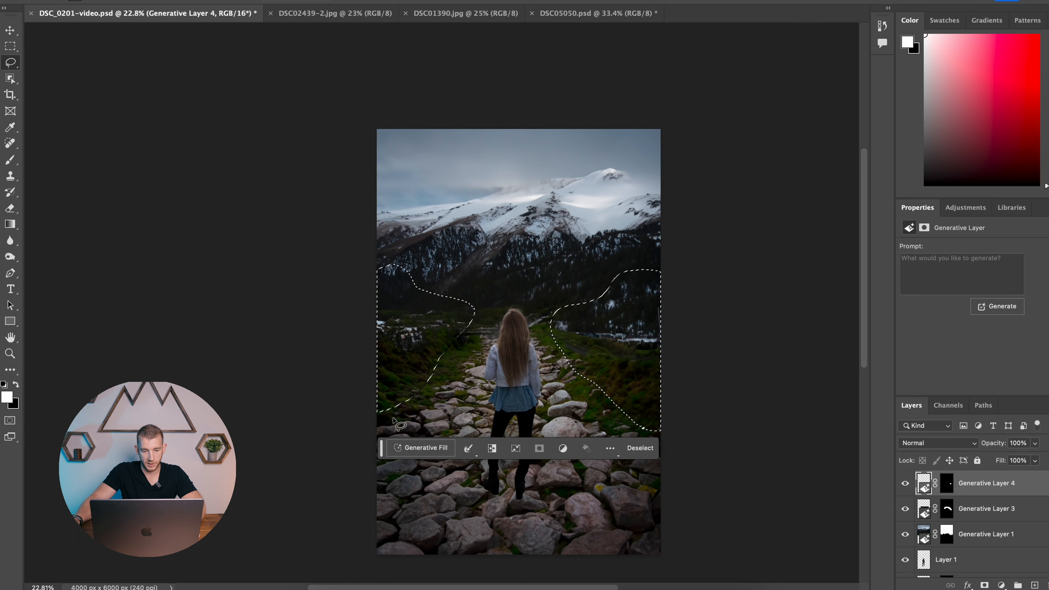
{"action": "left_click", "coordinate": [425, 450]}
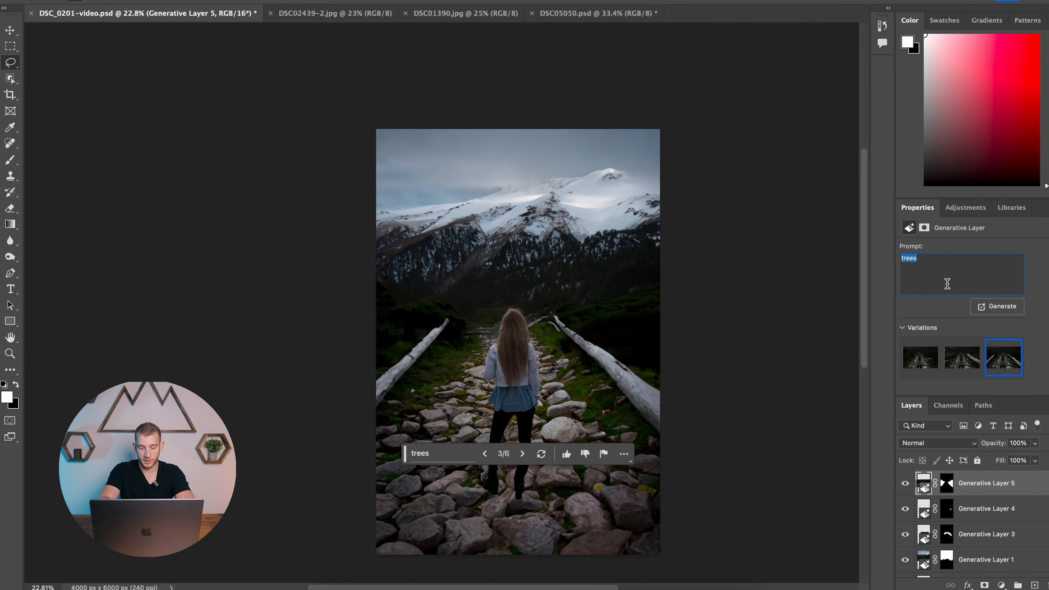
{"action": "type", "text": "tall deciduous trees"}
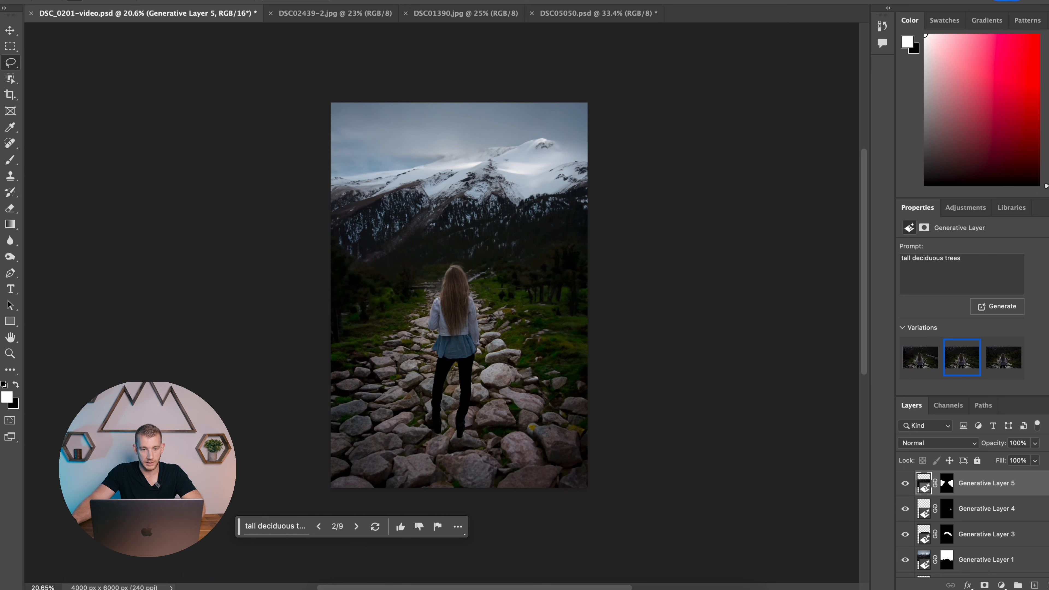
Step: Try to select the sky automatically while the generated trees layer is active
{"action": "left_click", "coordinate": [257, 1]}
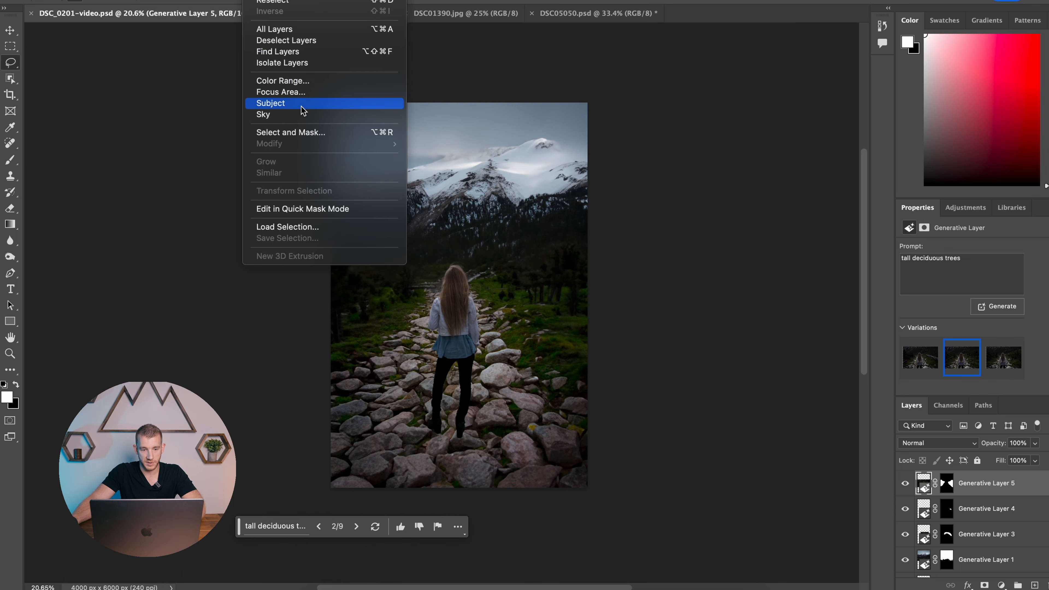
{"action": "left_click", "coordinate": [307, 115]}
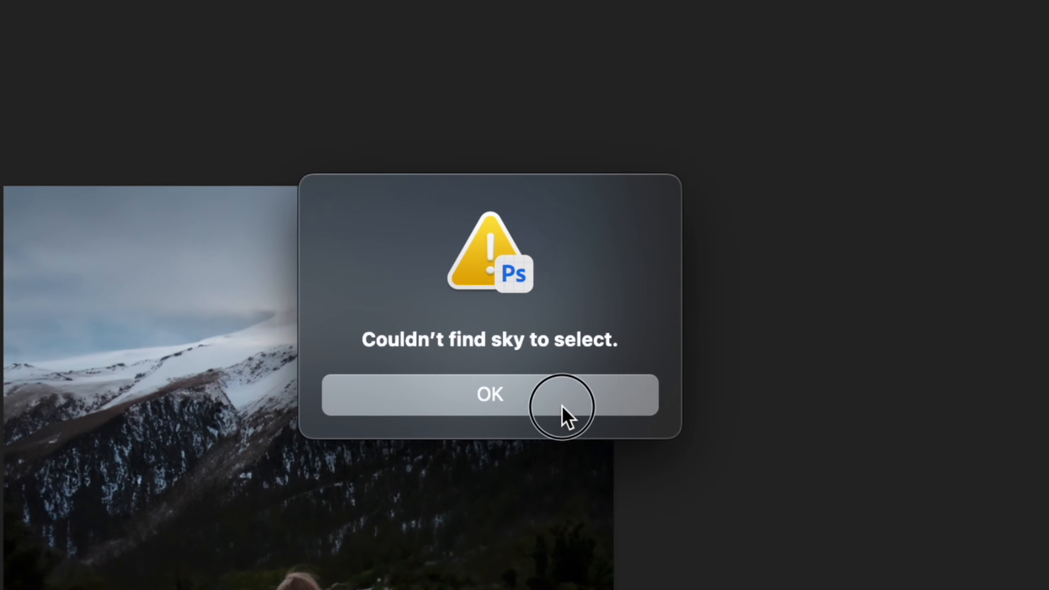
{"action": "left_click", "coordinate": [564, 208]}
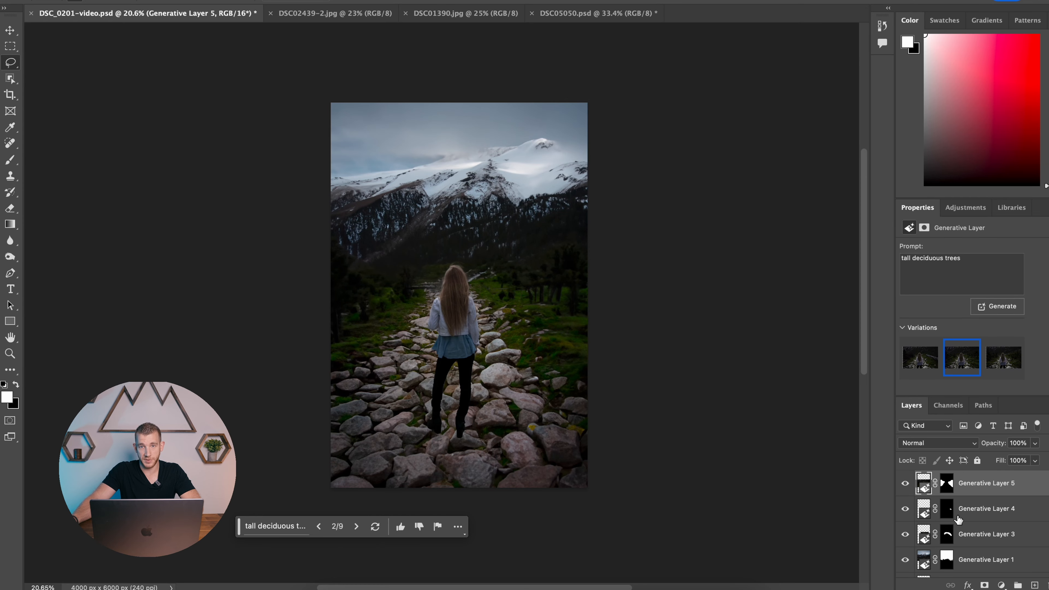
{"action": "scroll", "coordinate": [976, 521], "scroll_direction": "down", "scroll_amount": 3}
{"action": "scroll", "coordinate": [976, 521], "scroll_direction": "up", "scroll_amount": 3}
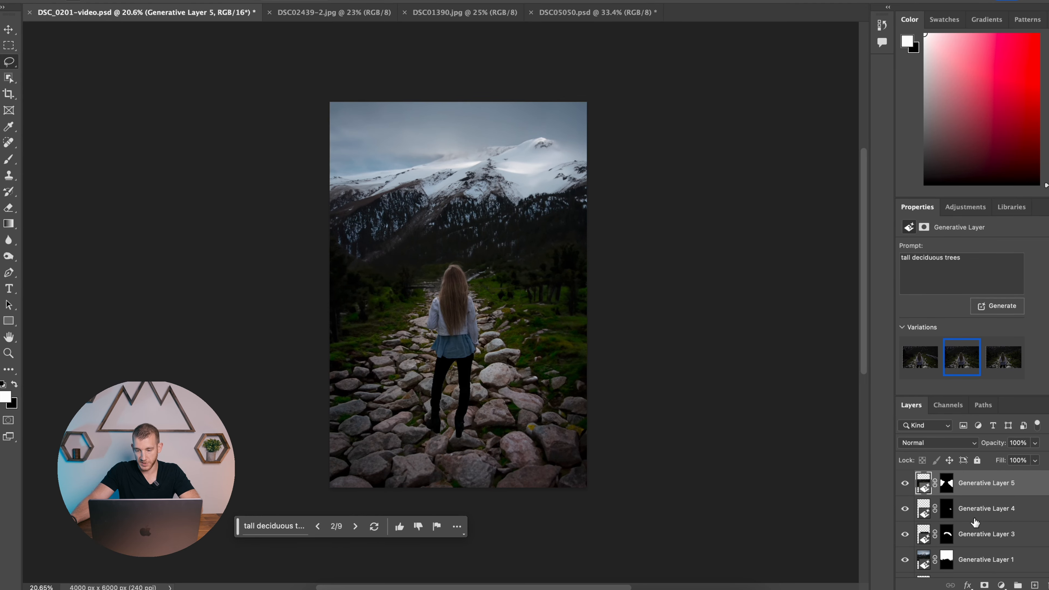
{"action": "scroll", "coordinate": [975, 520], "scroll_direction": "down", "scroll_amount": 3}
{"action": "scroll", "coordinate": [974, 514], "scroll_direction": "up", "scroll_amount": 3}
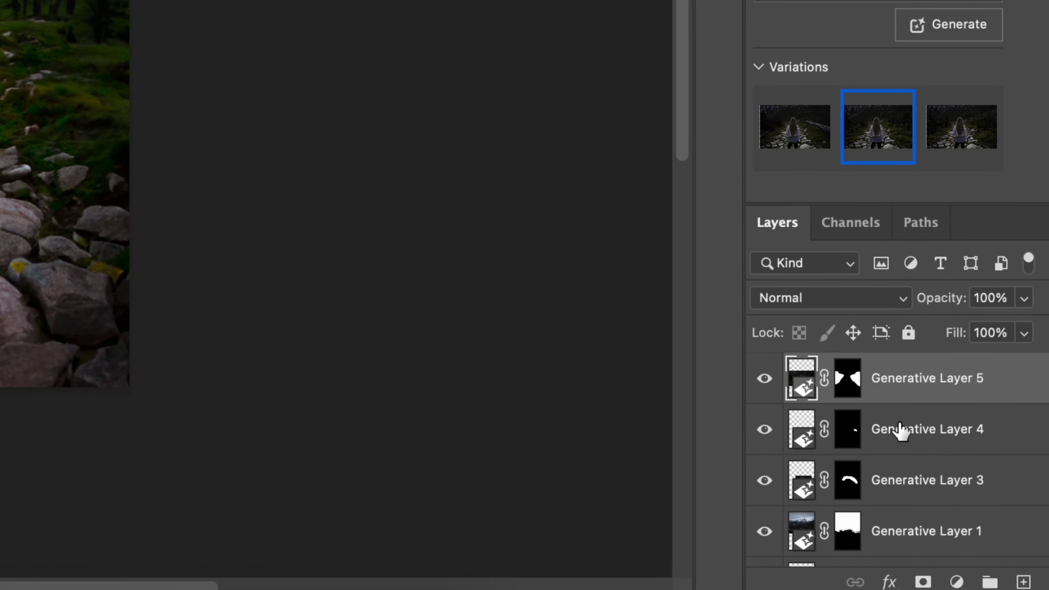
{"action": "scroll", "coordinate": [902, 429], "scroll_direction": "down", "scroll_amount": 3}
{"action": "scroll", "coordinate": [920, 434], "scroll_direction": "up", "scroll_amount": 3}
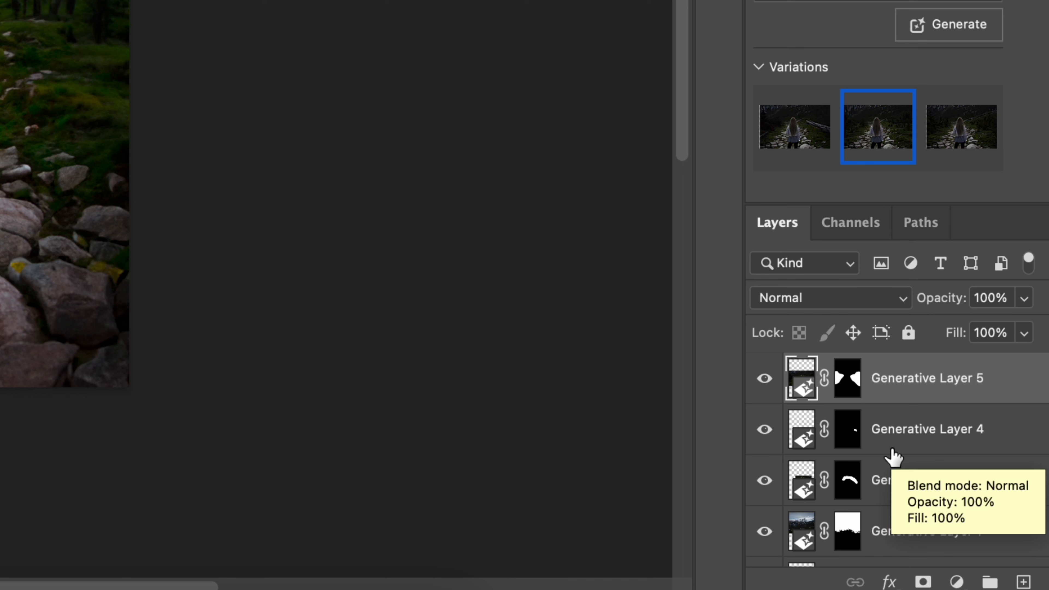
Step: Stamp all visible layers into a new top layer and automatically select its sky
{"action": "key", "text": "shift+super+alt+n"}
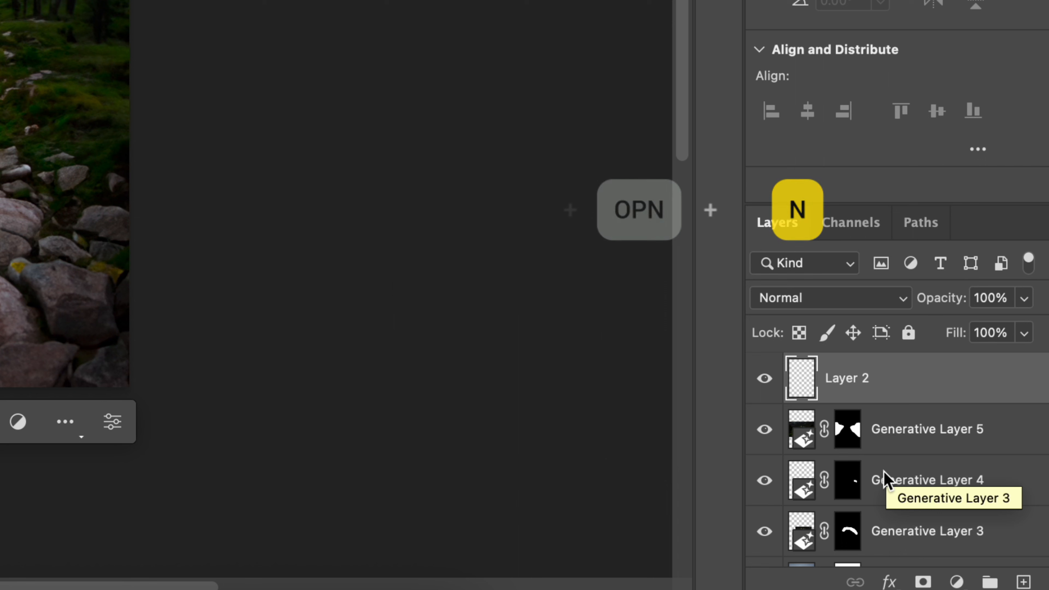
{"action": "key", "text": "shift+super+alt+e"}
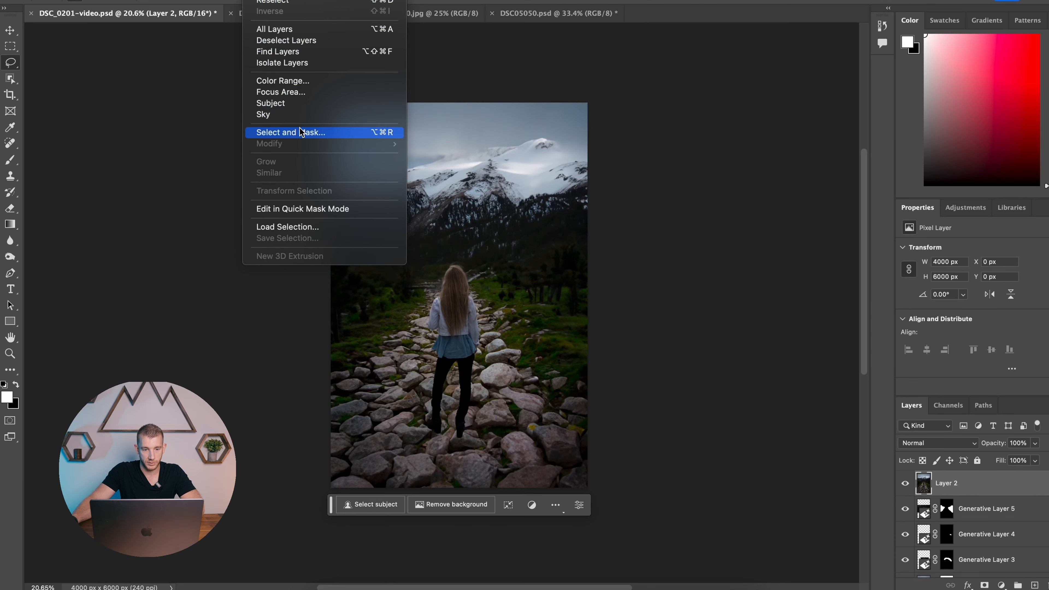
{"action": "left_click", "coordinate": [295, 115]}
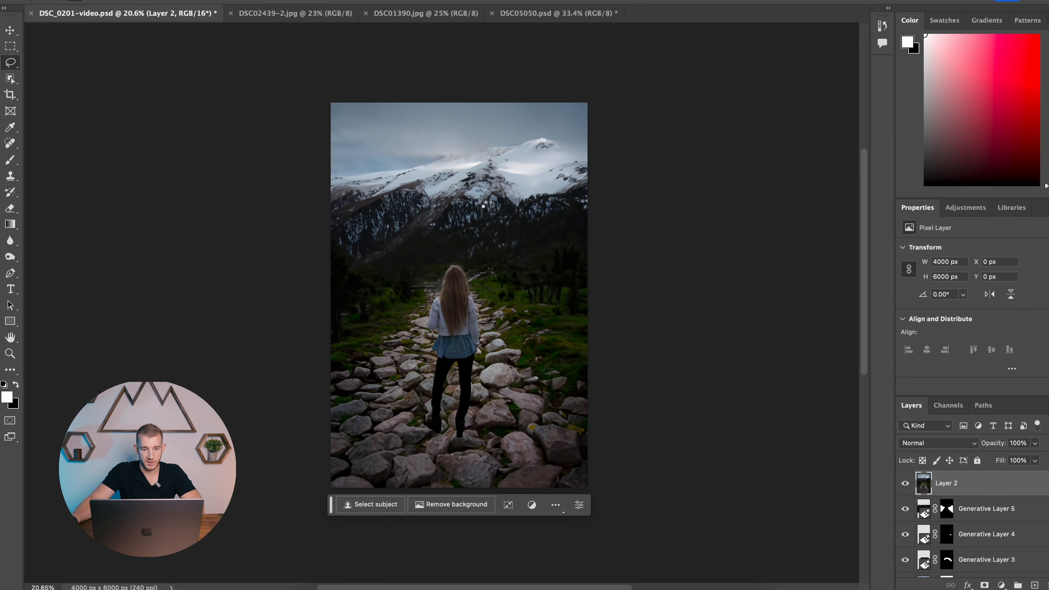
Step: Generatively fill the selected sky with the prompt "cloudy sky"
{"action": "left_click", "coordinate": [364, 211]}
{"action": "type", "text": "Cloud"}
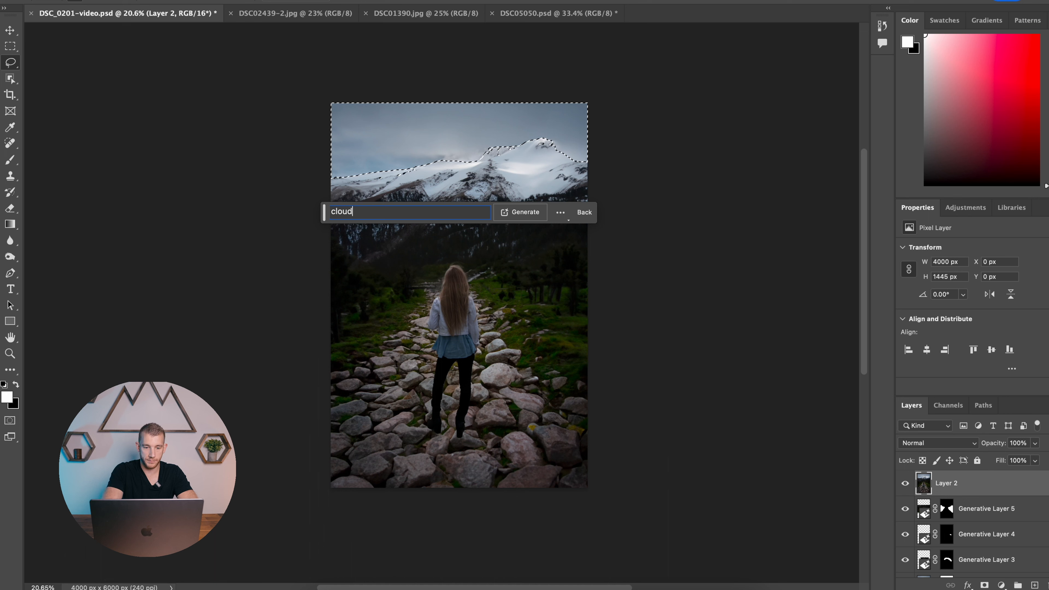
{"action": "type", "text": "y sk"}
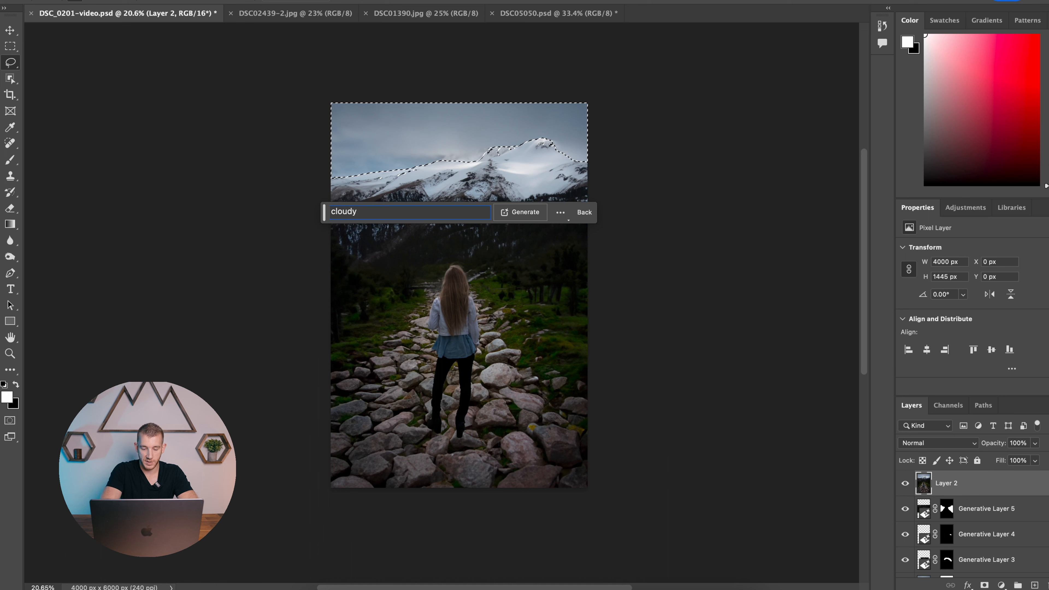
{"action": "type", "text": "y"}
{"action": "key", "text": "Return"}
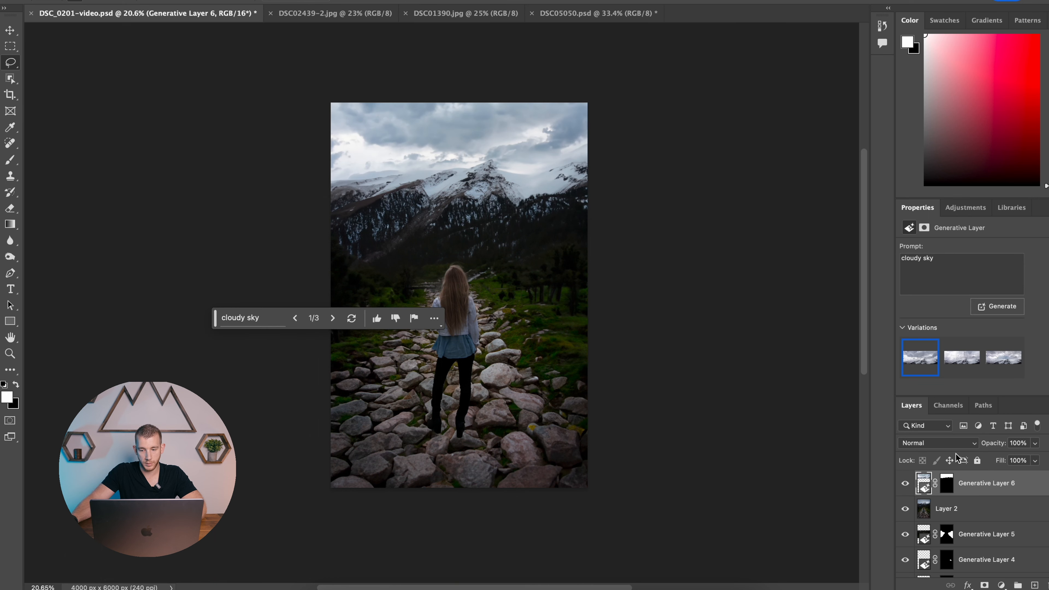
Step: Compare the image with the cloudy sky layer hidden and shown, and use the third sky variation
{"action": "left_click", "coordinate": [908, 484]}
{"action": "left_click", "coordinate": [907, 484]}
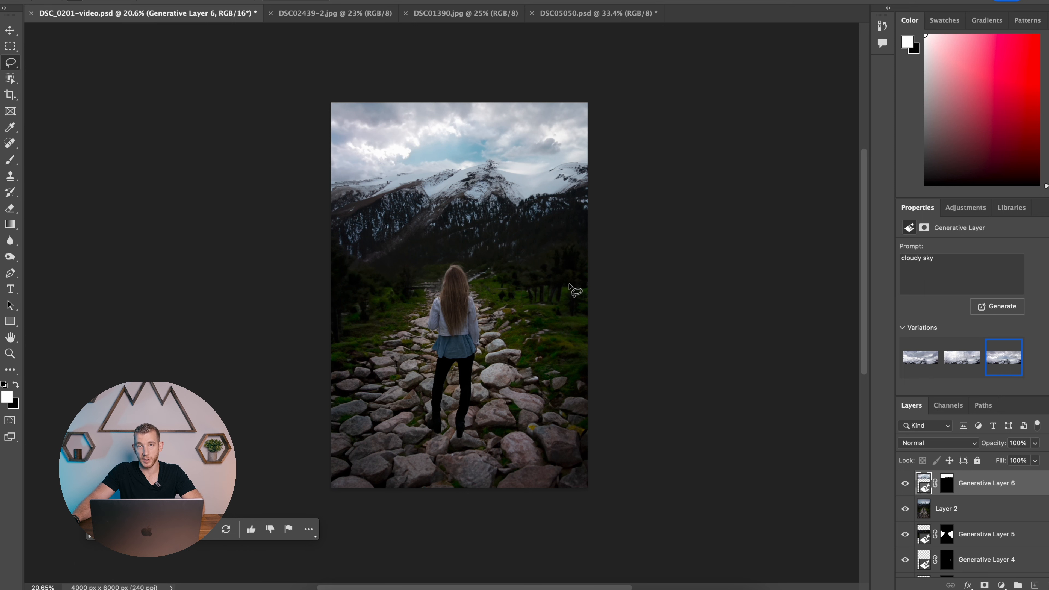
{"action": "left_click", "coordinate": [975, 508]}
{"action": "left_click", "coordinate": [979, 493]}
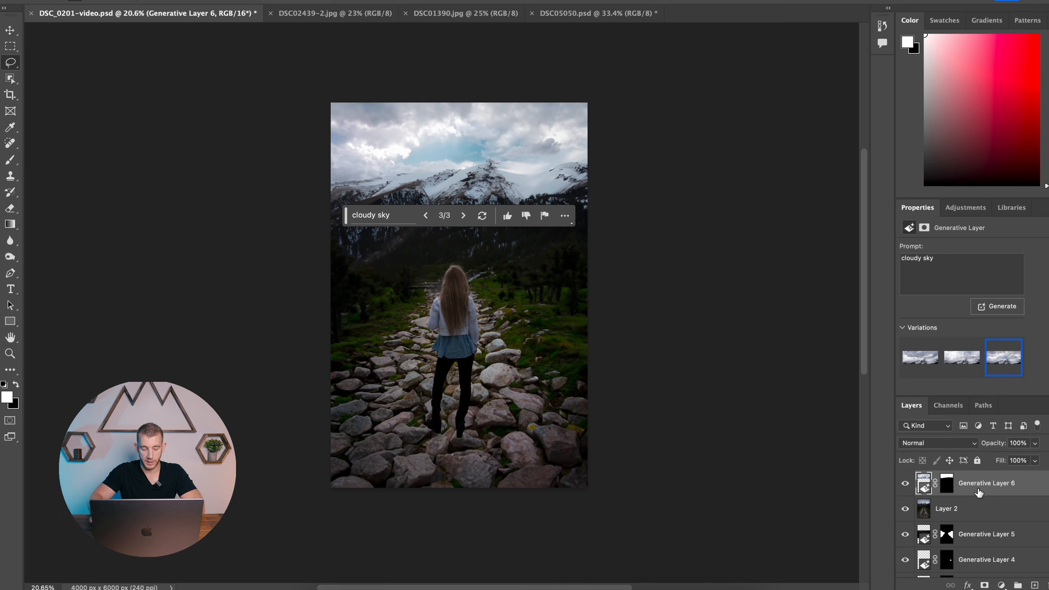
Step: Stamp all visible layers into a new top layer and open it in the Camera Raw Filter
{"action": "key", "text": "ctrl+alt+shift+e"}
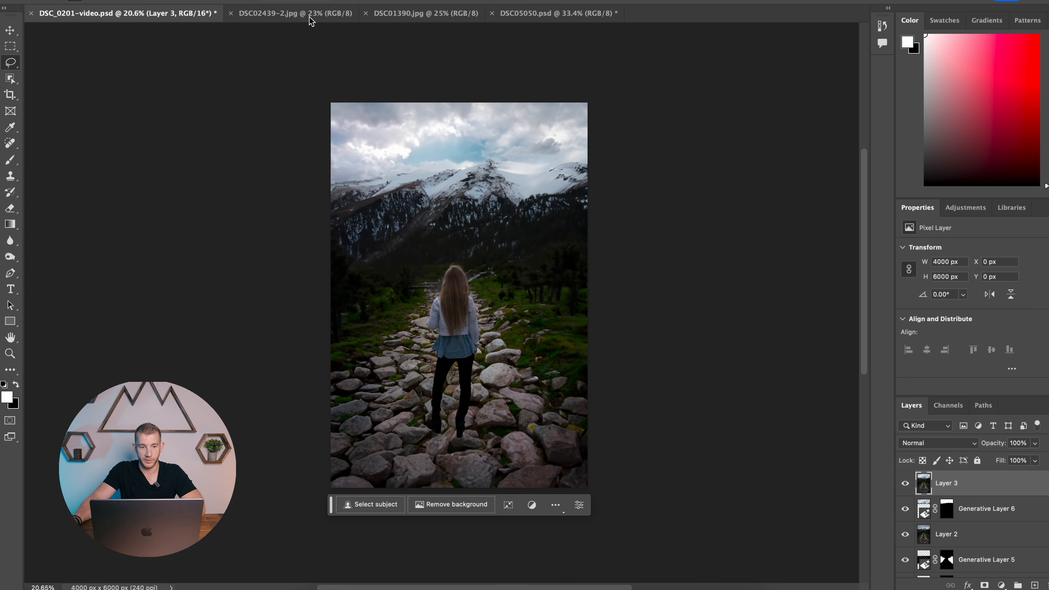
{"action": "left_click", "coordinate": [294, 0]}
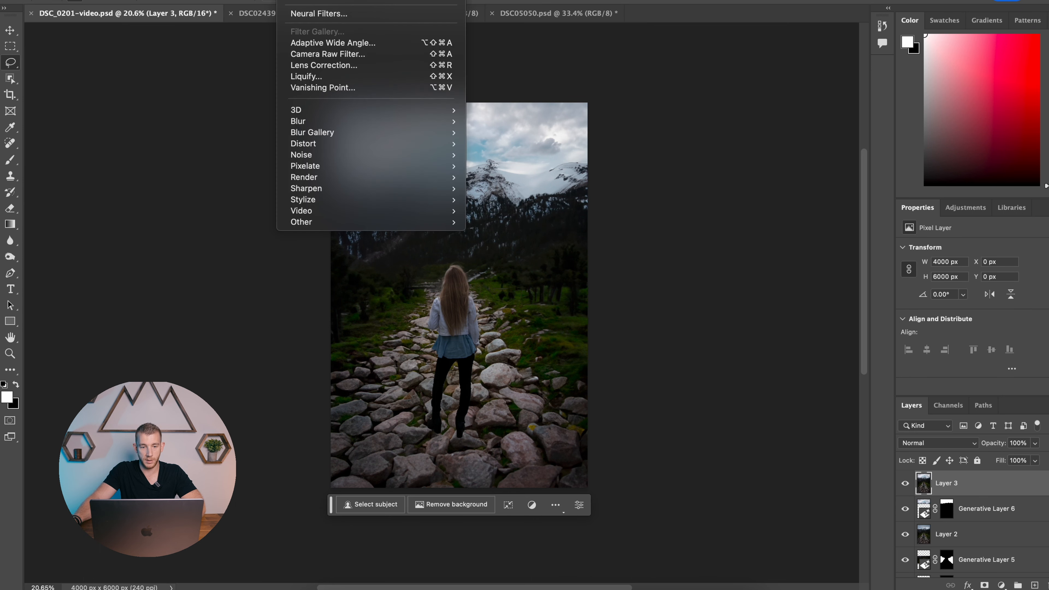
{"action": "left_click", "coordinate": [319, 56]}
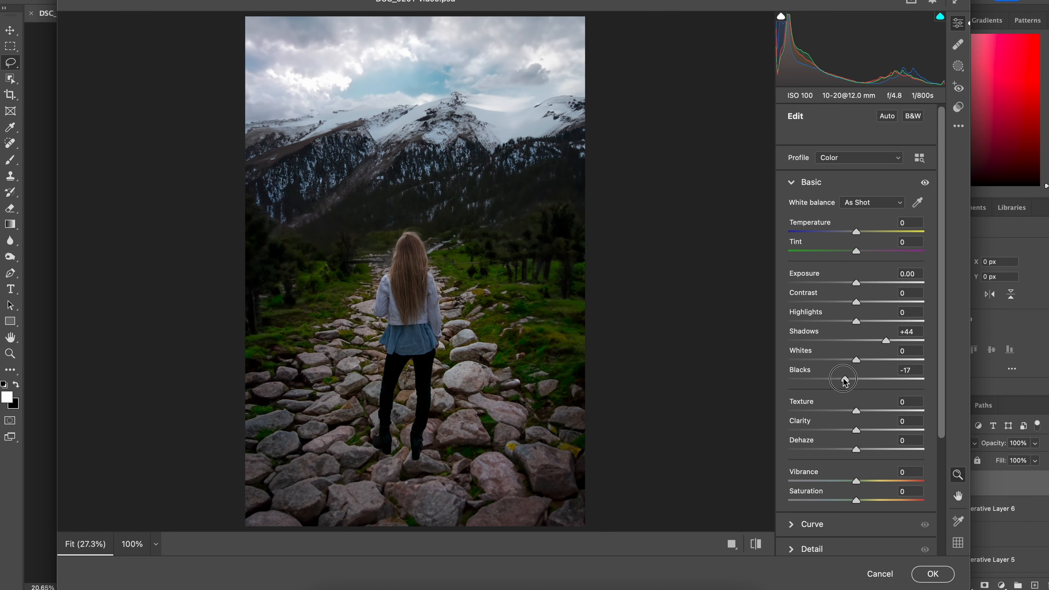
Step: Set Temperature to -3, Tint to +6, Highlights to -27, Shadows to +44, Blacks to -17, and the Blue Primary hue in Calibration to -15
{"action": "mouse_move", "coordinate": [856, 232]}
{"action": "left_mouse_down"}
{"action": "mouse_move", "coordinate": [847, 232]}
{"action": "mouse_move", "coordinate": [858, 238]}
{"action": "left_mouse_up"}
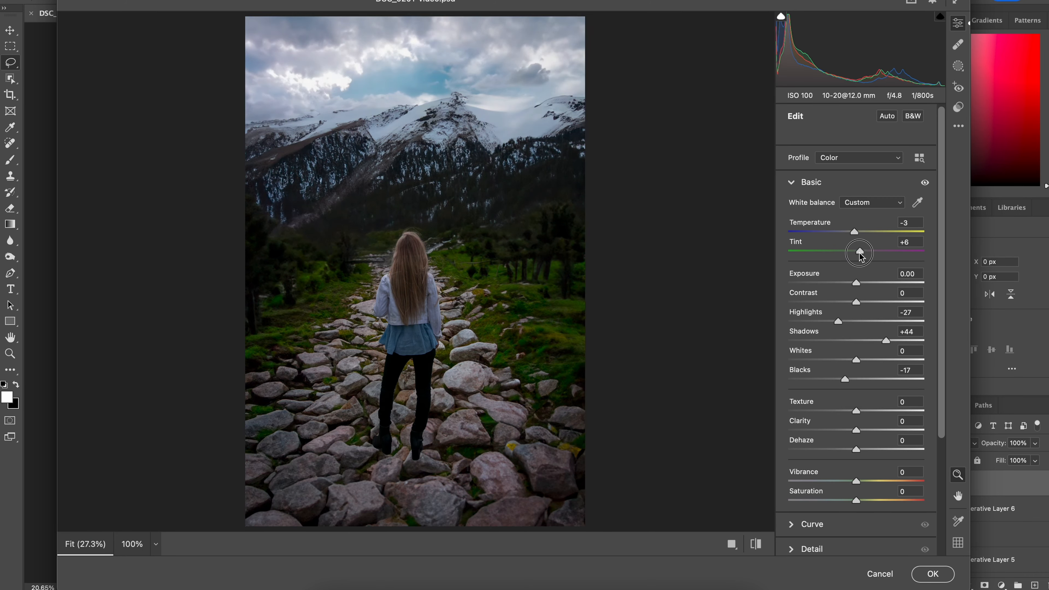
{"action": "scroll", "coordinate": [856, 331], "scroll_direction": "down", "scroll_amount": 2}
{"action": "left_click", "coordinate": [812, 497]}
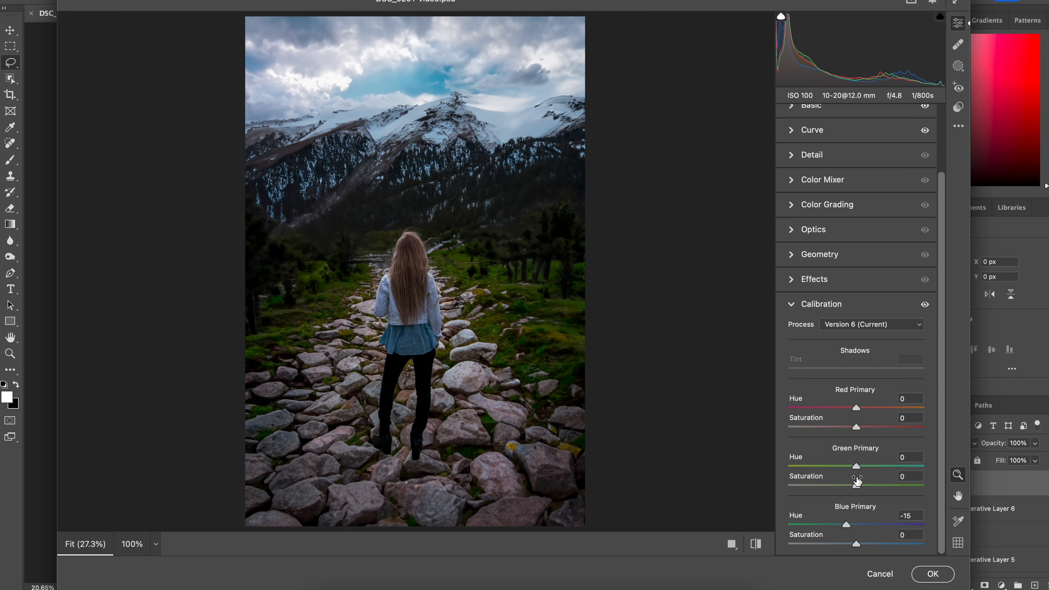
Step: Lower the Green Primary saturation in Calibration and adjust the blues' saturation in the Color Mixer
{"action": "left_click_drag", "start_coordinate": [857, 485], "coordinate": [830, 485]}
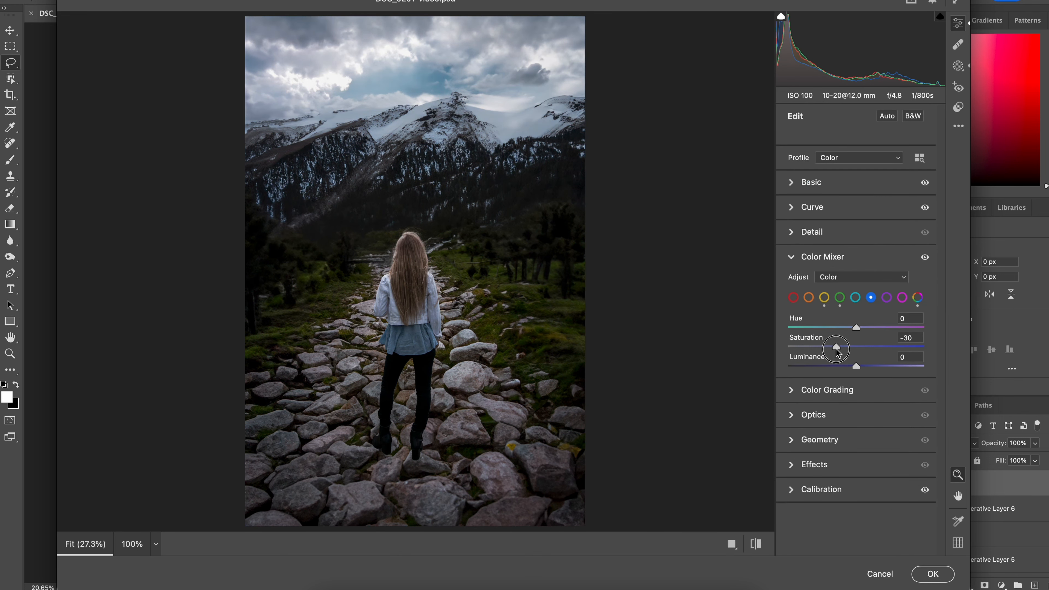
{"action": "left_click_drag", "start_coordinate": [840, 353], "coordinate": [855, 354]}
{"action": "left_click_drag", "start_coordinate": [435, 33], "coordinate": [436, 248]}
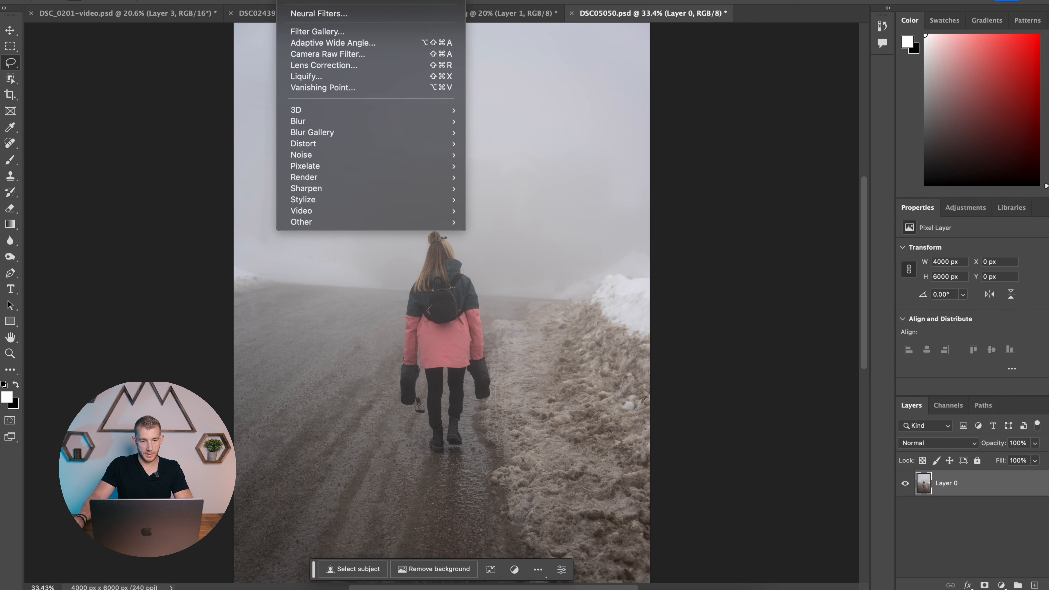
Step: Automatically select the sky in DSC05050.psd and lasso a margin around the woman's hair out of the selection
{"action": "mouse_move", "coordinate": [258, 1]}
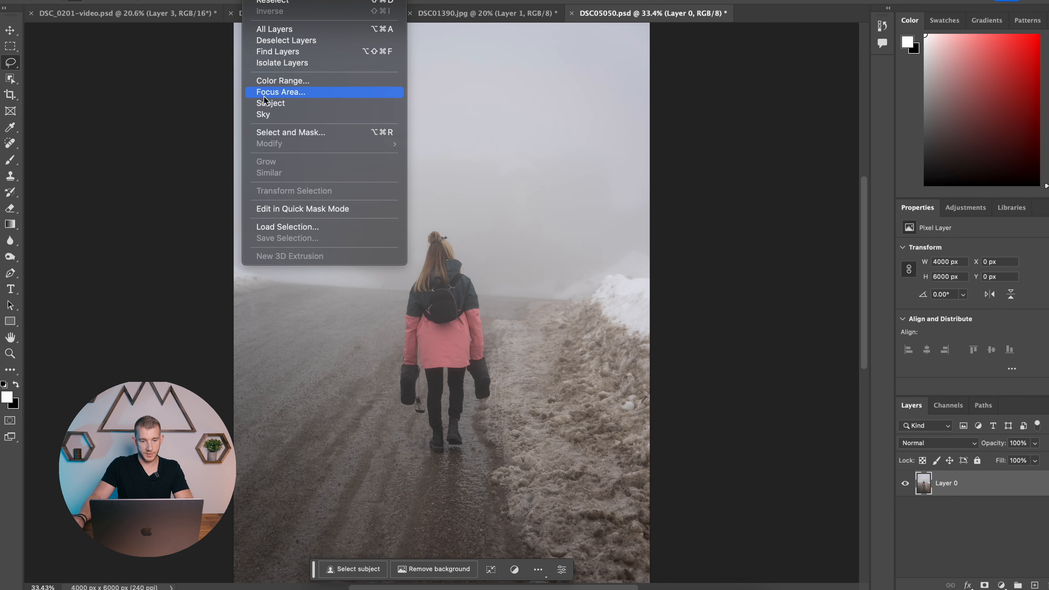
{"action": "left_click", "coordinate": [264, 115]}
{"action": "scroll", "coordinate": [438, 208], "scroll_direction": "up", "scroll_amount": 5}
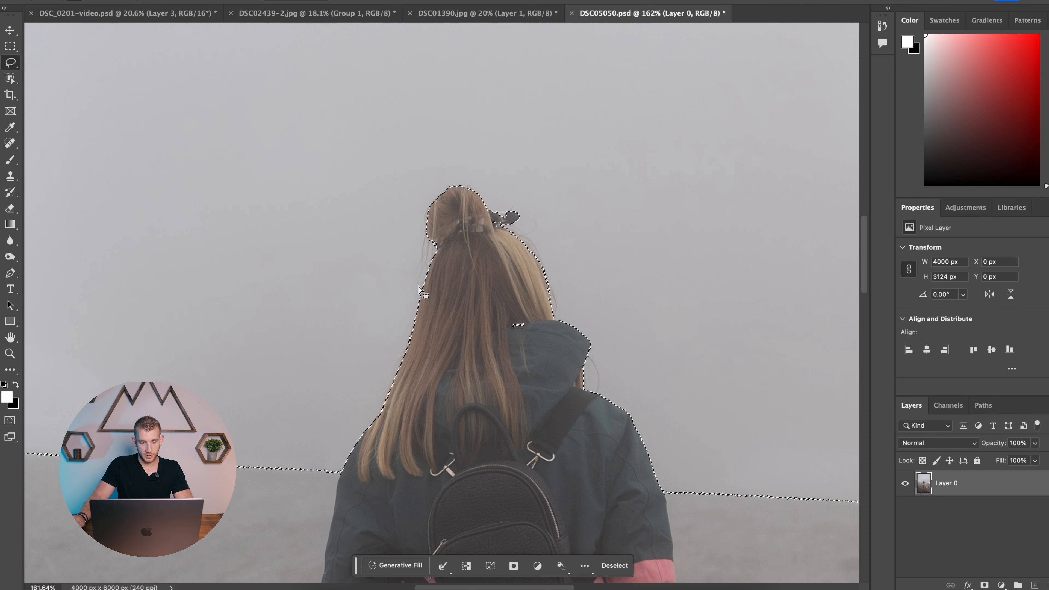
{"action": "left_click_drag", "start_coordinate": [337, 478], "coordinate": [341, 467]}
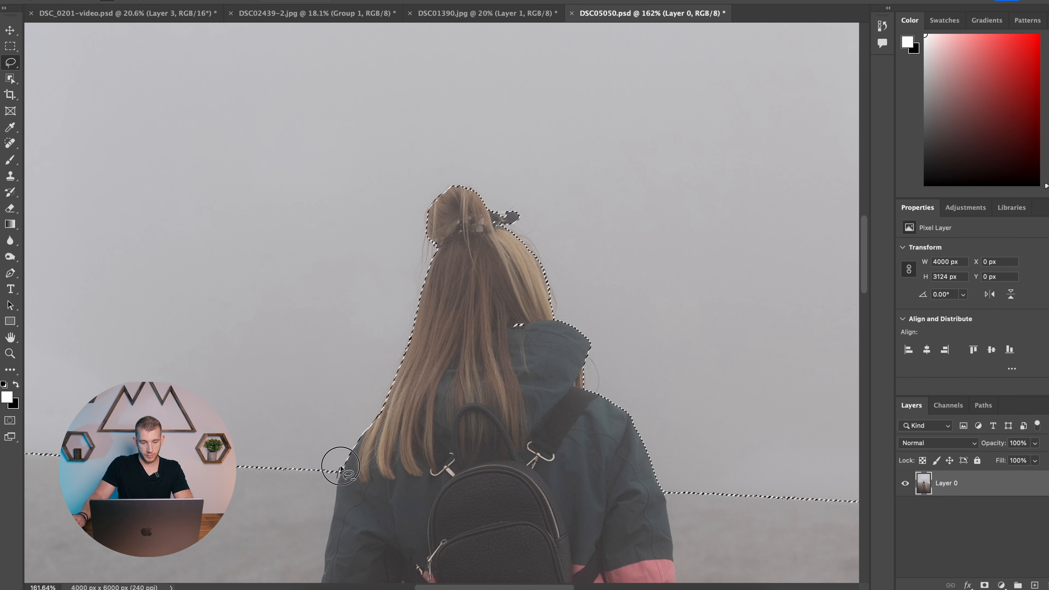
{"action": "left_click_drag", "start_coordinate": [369, 412], "coordinate": [407, 322]}
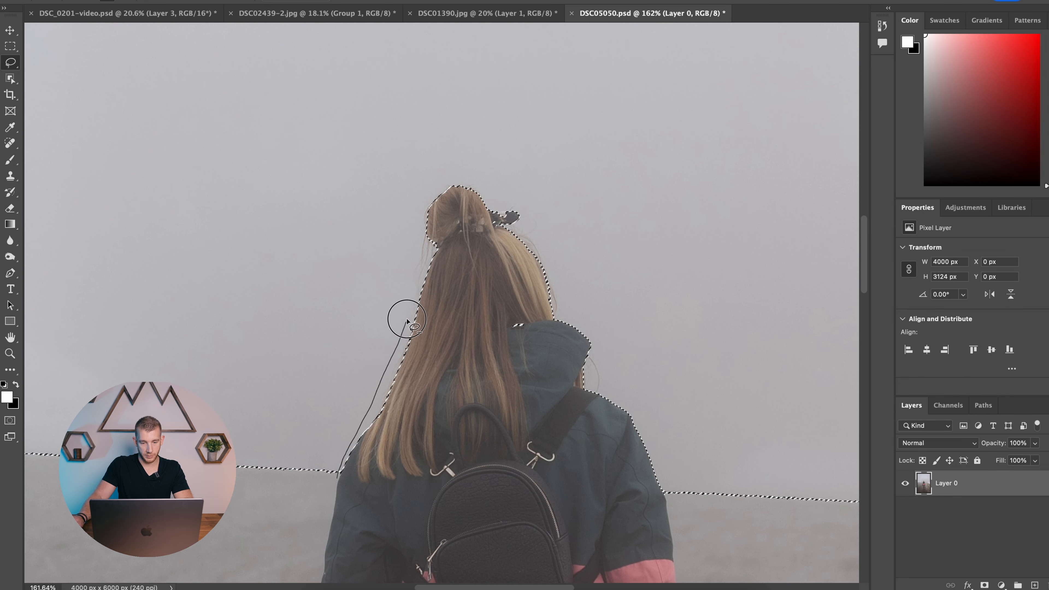
{"action": "left_click_drag", "start_coordinate": [421, 221], "coordinate": [678, 494]}
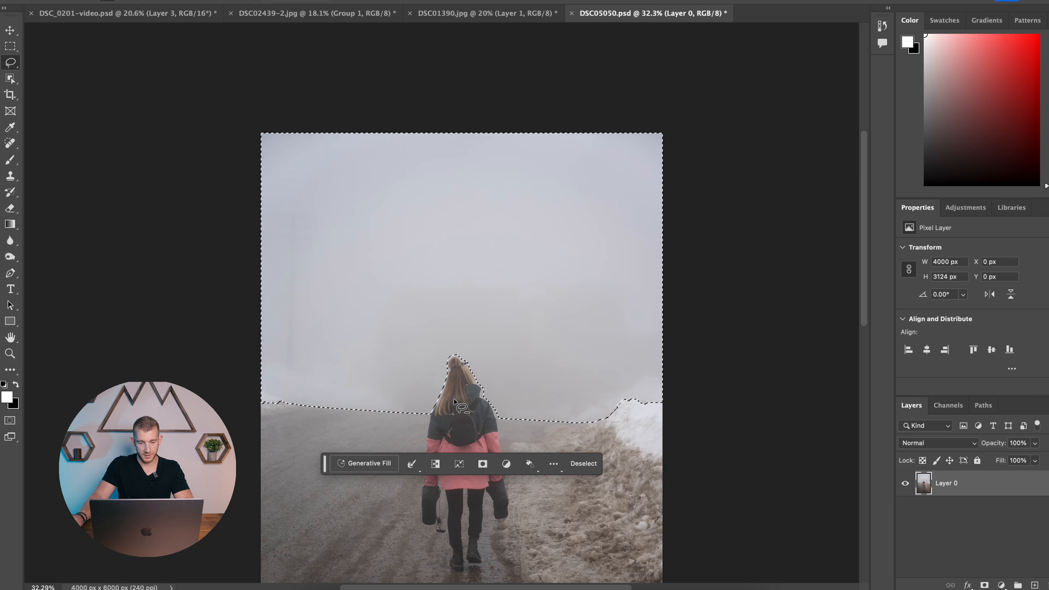
{"action": "scroll", "coordinate": [438, 409], "scroll_direction": "down", "scroll_amount": 5}
Step: Replace the selected sky using Generative Fill with the prompt "snowy mountains with fog"
{"action": "left_click", "coordinate": [370, 463]}
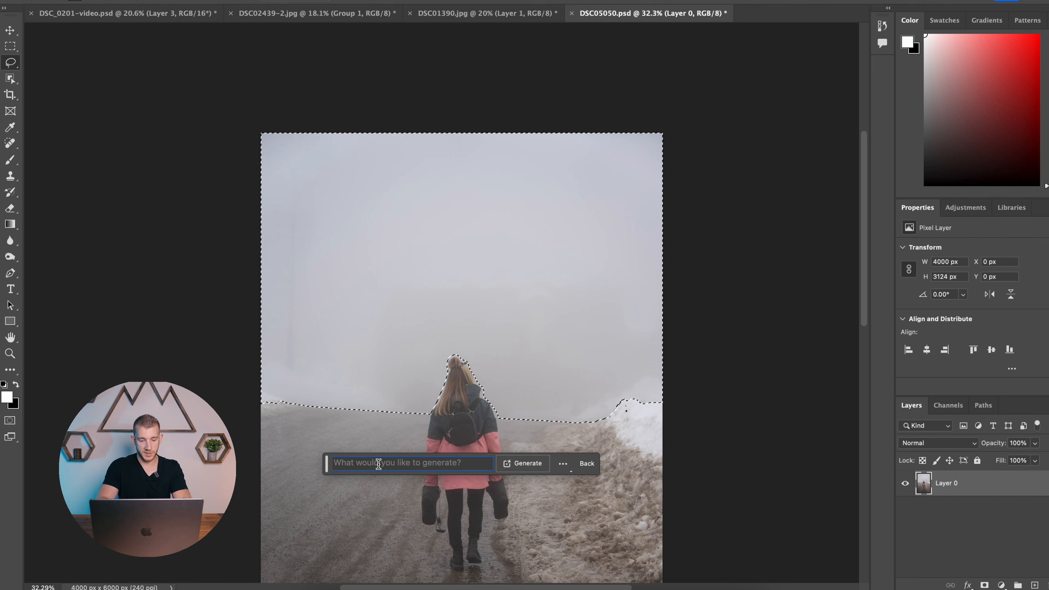
{"action": "type", "text": "snowyt"}
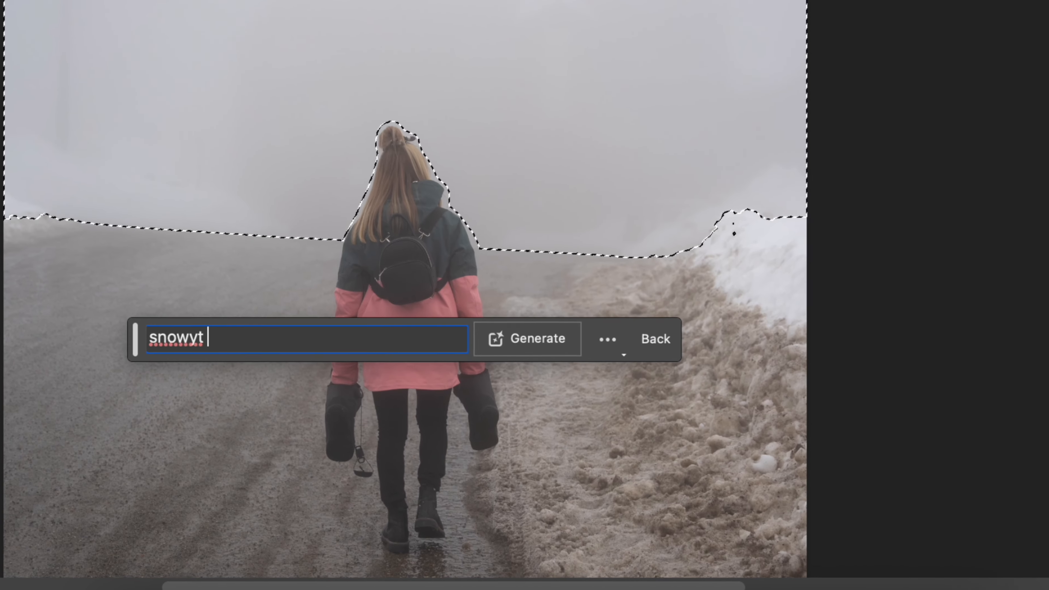
{"action": "key", "text": "BackSpace"}
{"action": "key", "text": "BackSpace"}
{"action": "type", "text": "mount"}
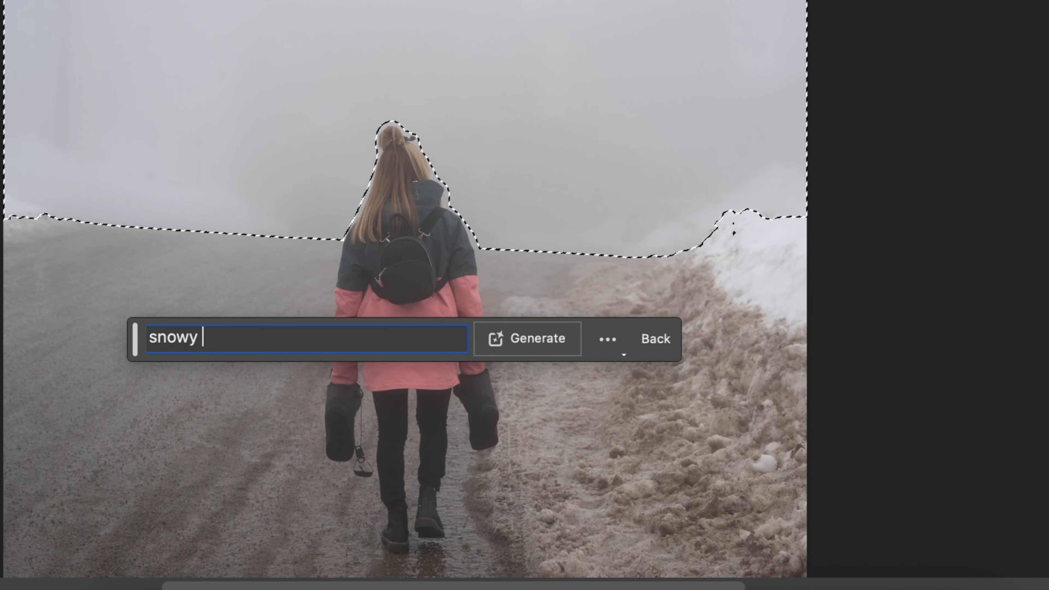
{"action": "type", "text": "ains with go"}
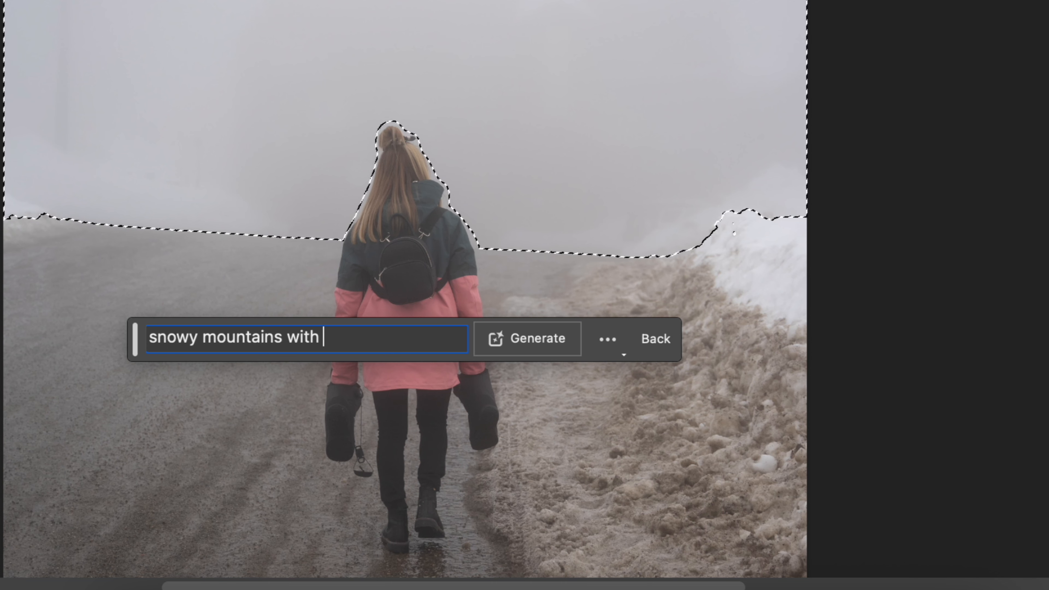
{"action": "key", "text": "BackSpace"}
{"action": "key", "text": "BackSpace"}
{"action": "type", "text": "fog"}
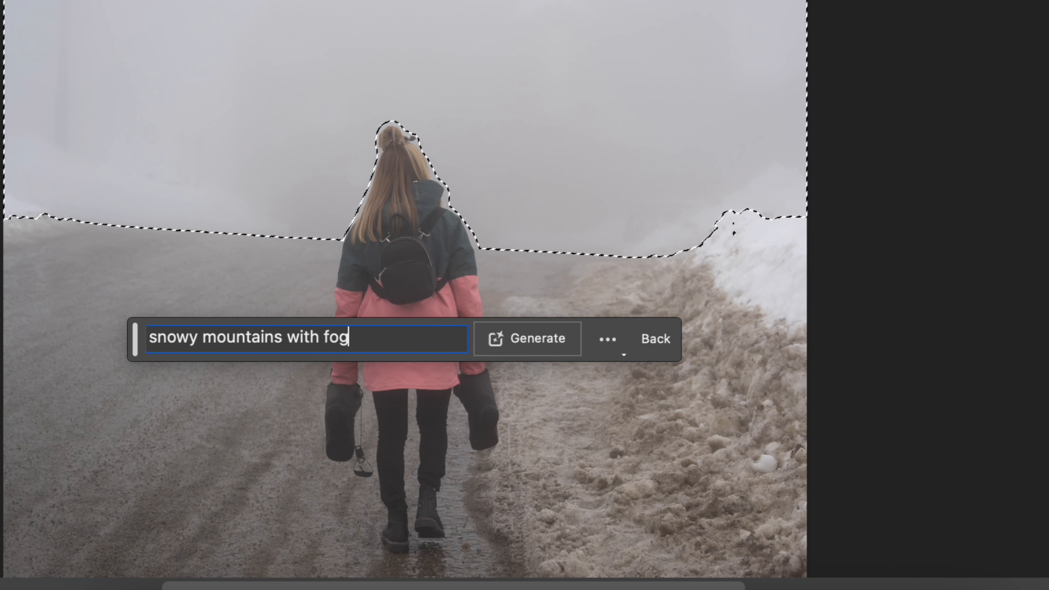
{"action": "key", "text": "Return"}
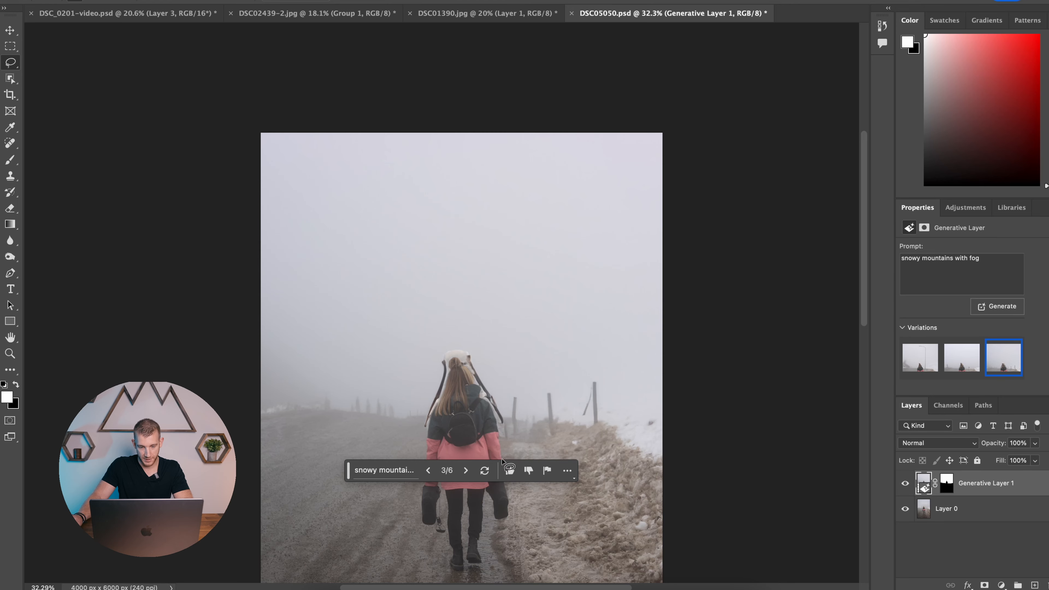
Step: Shorten the generative layer's prompt to "snowy mountains" and generate new variations
{"action": "scroll", "coordinate": [447, 359], "scroll_direction": "up", "scroll_amount": 5}
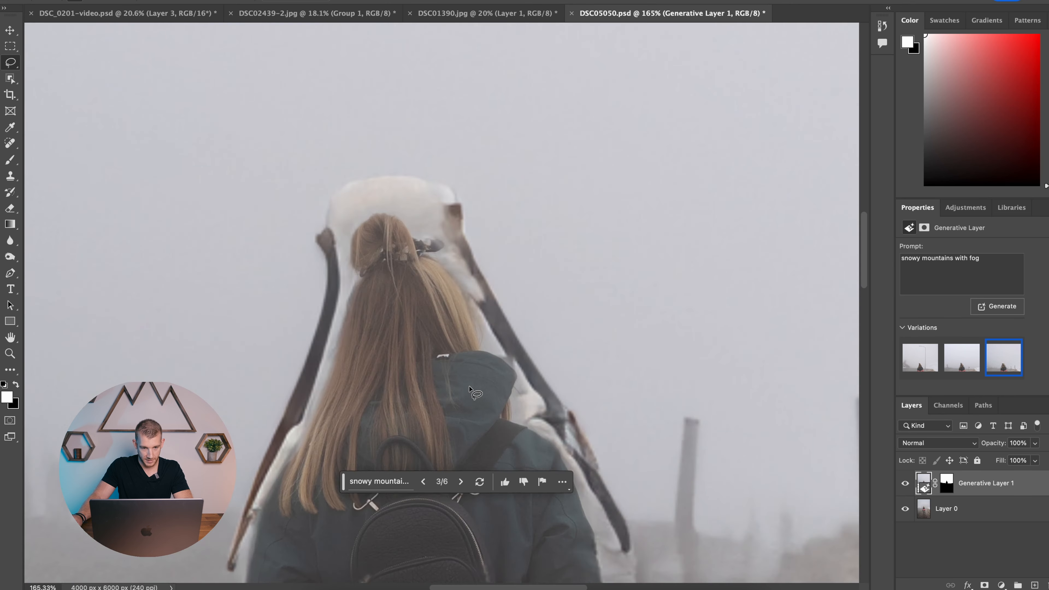
{"action": "scroll", "coordinate": [446, 359], "scroll_direction": "down", "scroll_amount": 5}
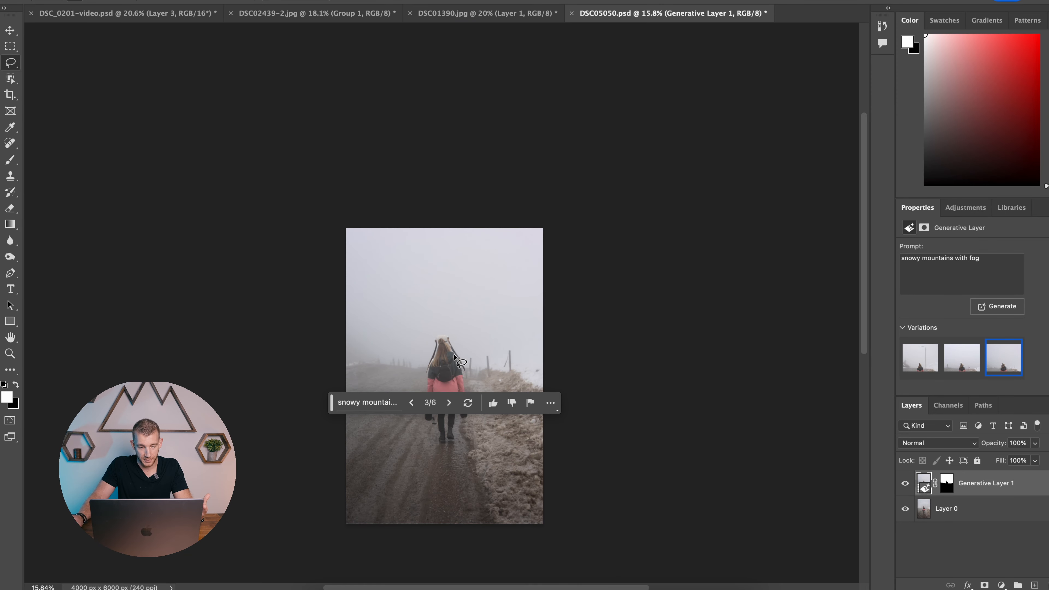
{"action": "scroll", "coordinate": [476, 364], "scroll_direction": "up", "scroll_amount": 5}
{"action": "left_click", "coordinate": [993, 266]}
{"action": "mouse_move", "coordinate": [993, 265]}
{"action": "left_mouse_down"}
{"action": "mouse_move", "coordinate": [953, 264]}
{"action": "mouse_move", "coordinate": [999, 259]}
{"action": "left_mouse_up"}
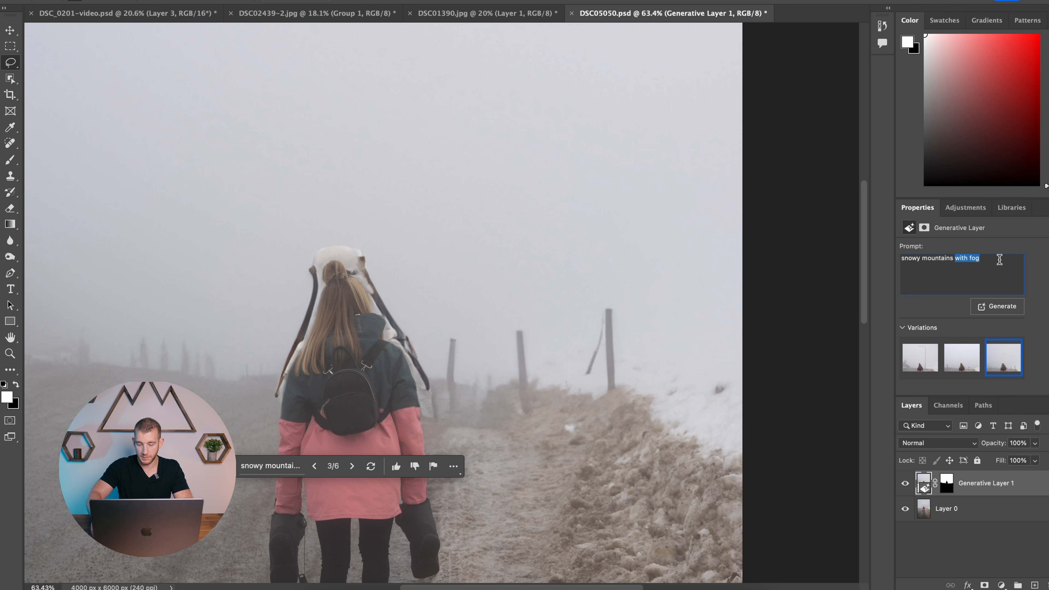
{"action": "key", "text": "BackSpace"}
{"action": "key", "text": "Return"}
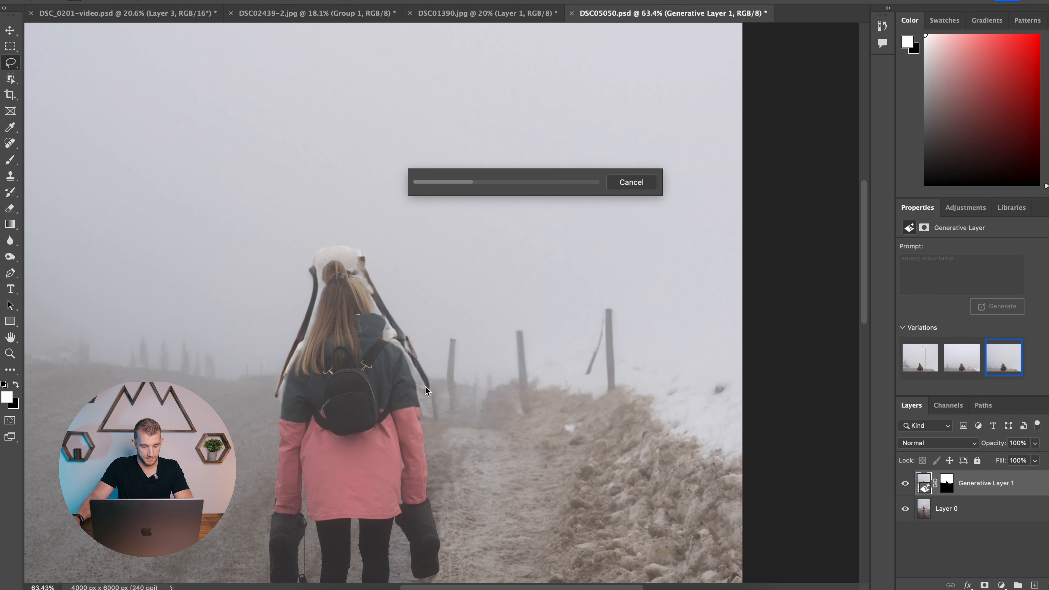
{"action": "scroll", "coordinate": [433, 391], "scroll_direction": "down", "scroll_amount": 5}
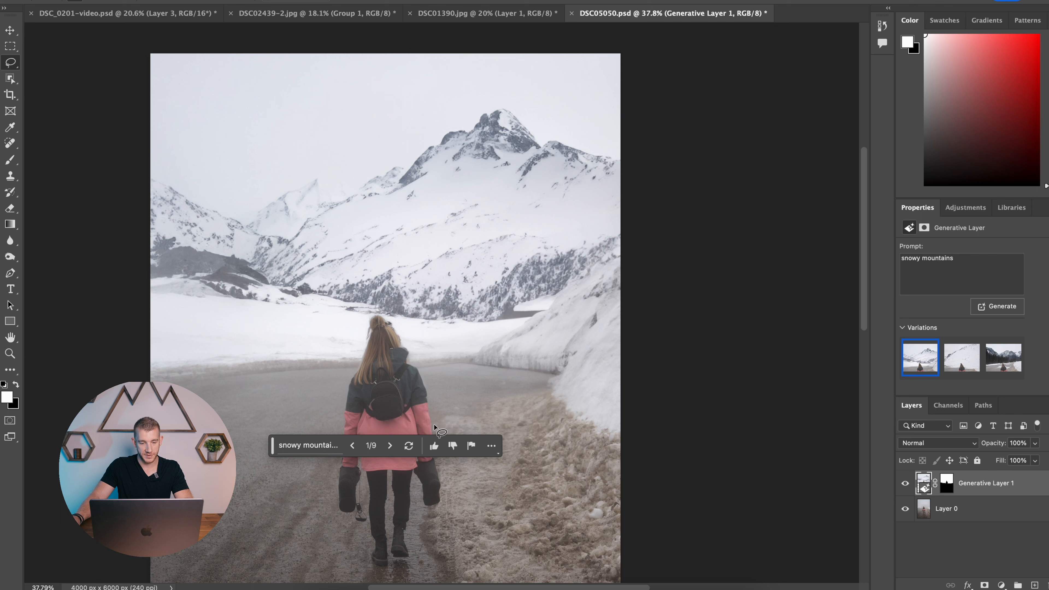
Step: Compare the first two snowy mountain variations and keep the first one
{"action": "left_click", "coordinate": [397, 450]}
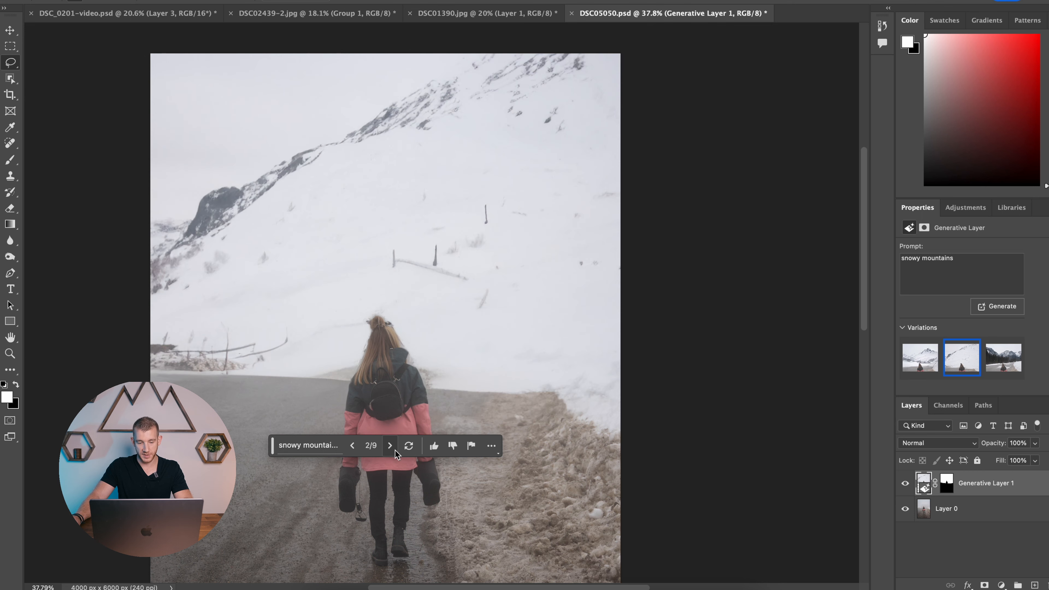
{"action": "left_click", "coordinate": [353, 446]}
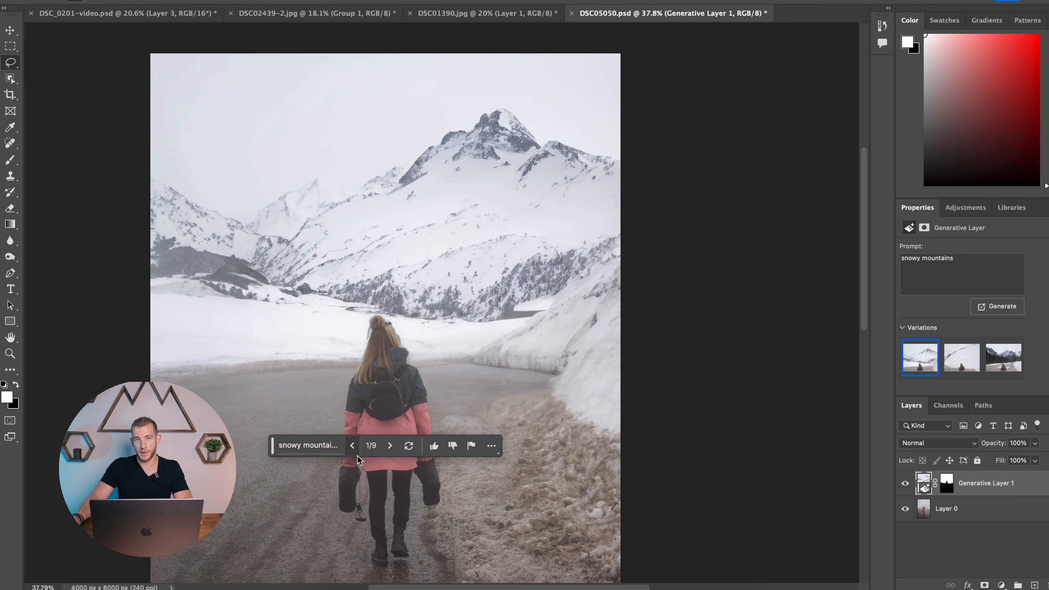
{"action": "scroll", "coordinate": [357, 452], "scroll_direction": "down", "scroll_amount": 2}
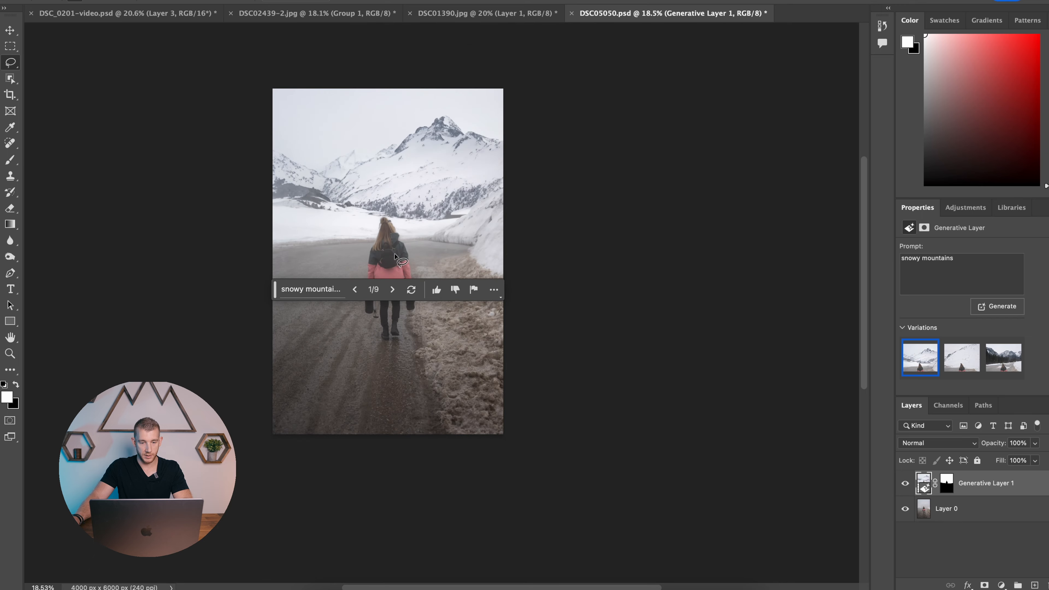
Step: Lasso the stray artifacts on both sides of the woman's hair and replace them using Generative Fill without a prompt
{"action": "scroll", "coordinate": [388, 215], "scroll_direction": "up", "scroll_amount": 10}
{"action": "scroll", "coordinate": [389, 216], "scroll_direction": "up", "scroll_amount": 4}
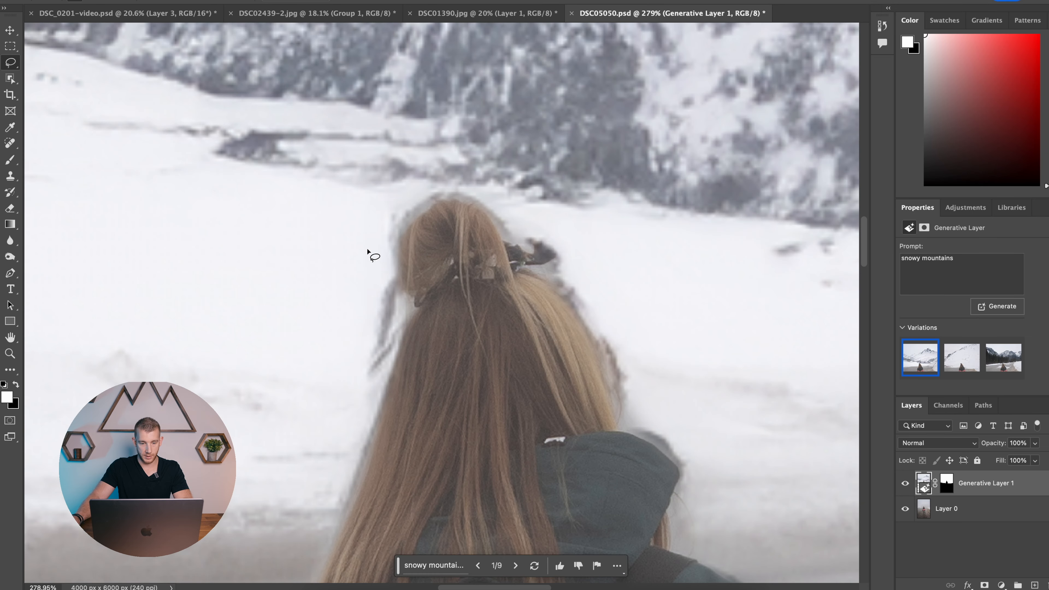
{"action": "mouse_move", "coordinate": [370, 383]}
{"action": "left_mouse_down"}
{"action": "mouse_move", "coordinate": [391, 248]}
{"action": "mouse_move", "coordinate": [445, 200]}
{"action": "mouse_move", "coordinate": [444, 166]}
{"action": "mouse_move", "coordinate": [347, 193]}
{"action": "mouse_move", "coordinate": [327, 316]}
{"action": "mouse_move", "coordinate": [371, 382]}
{"action": "left_mouse_up"}
{"action": "left_click", "coordinate": [293, 401]}
{"action": "left_click", "coordinate": [445, 401]}
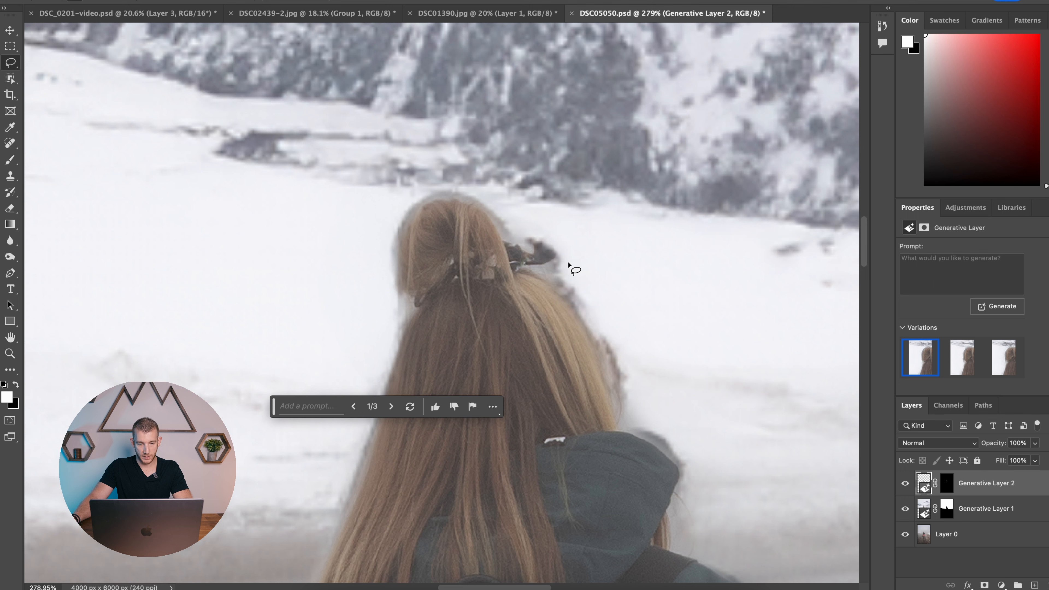
{"action": "left_click_drag", "start_coordinate": [525, 216], "coordinate": [528, 251]}
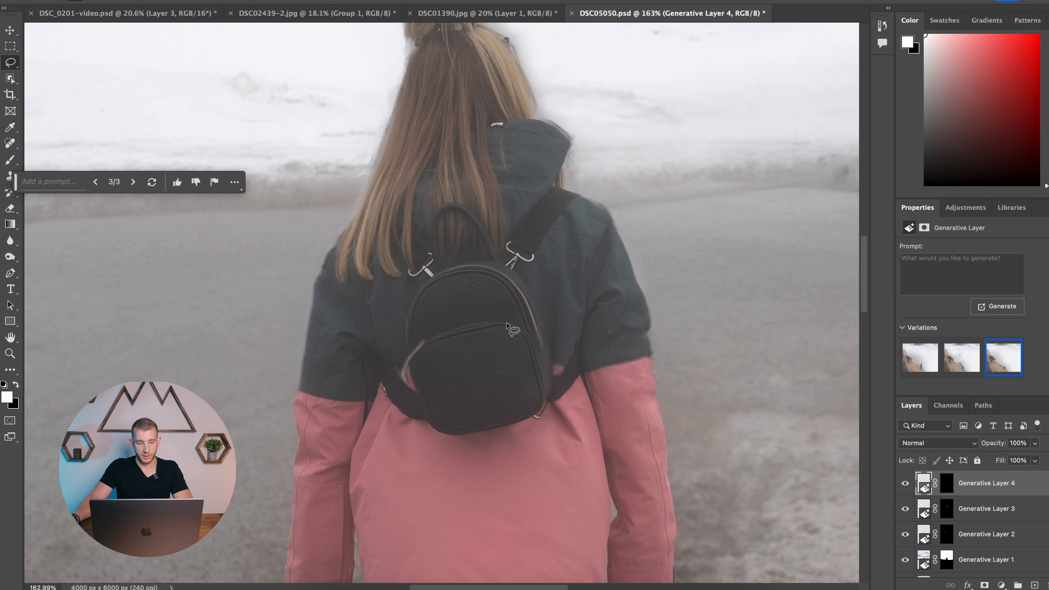
Step: Select Layer 0 and lasso loosely around the black backpack and its straps, about 433 × 533 px
{"action": "scroll", "coordinate": [962, 523], "scroll_direction": "down", "scroll_amount": 1}
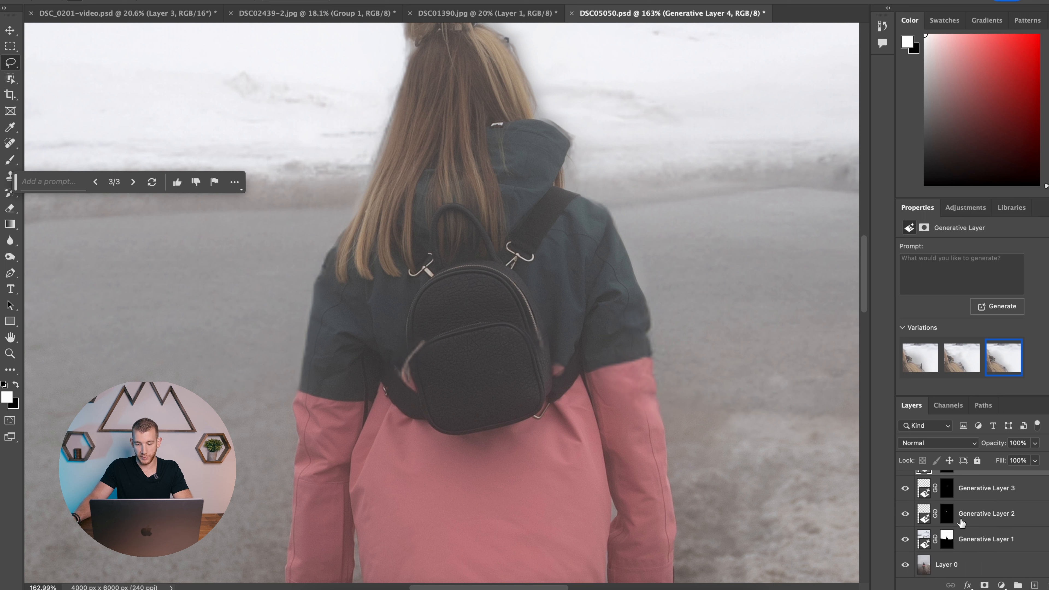
{"action": "left_click", "coordinate": [968, 562]}
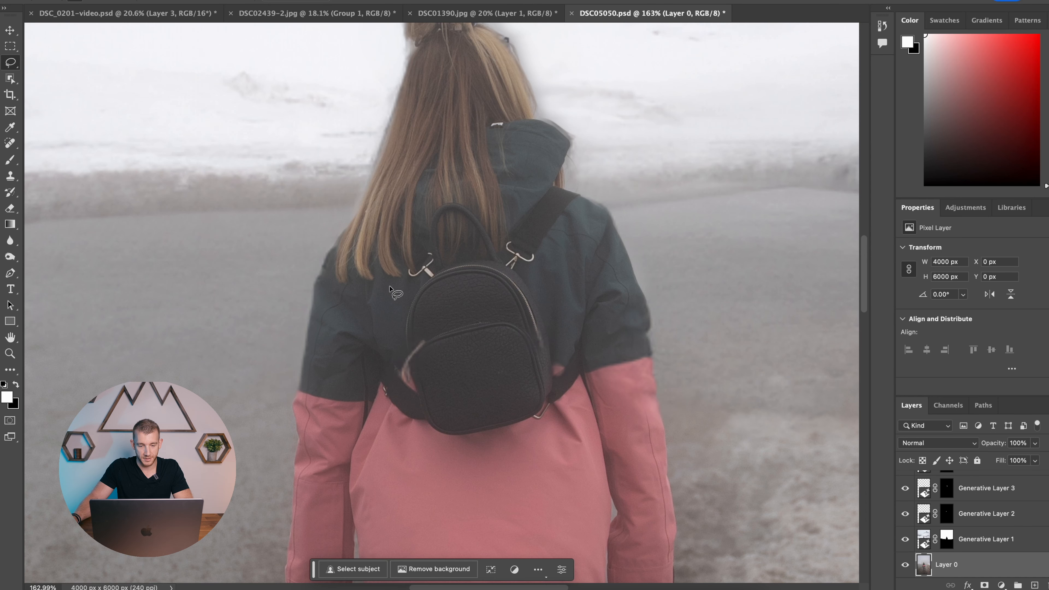
{"action": "mouse_move", "coordinate": [390, 287]}
{"action": "left_mouse_down"}
{"action": "mouse_move", "coordinate": [416, 225]}
{"action": "mouse_move", "coordinate": [439, 203]}
{"action": "left_mouse_up"}
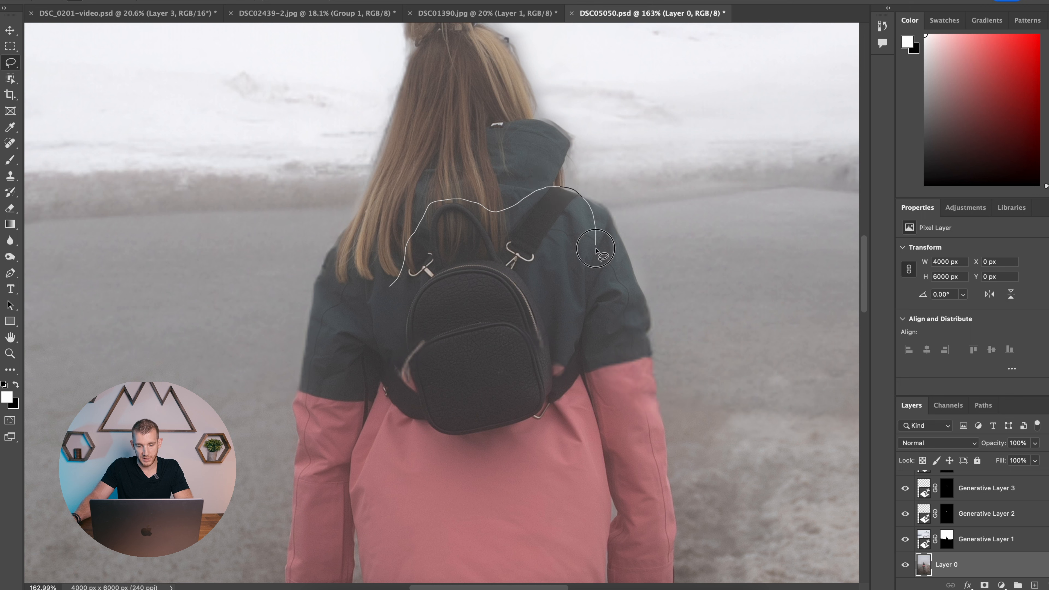
{"action": "mouse_move", "coordinate": [595, 250]}
{"action": "left_mouse_down"}
{"action": "mouse_move", "coordinate": [585, 393]}
{"action": "mouse_move", "coordinate": [392, 289]}
{"action": "left_mouse_up"}
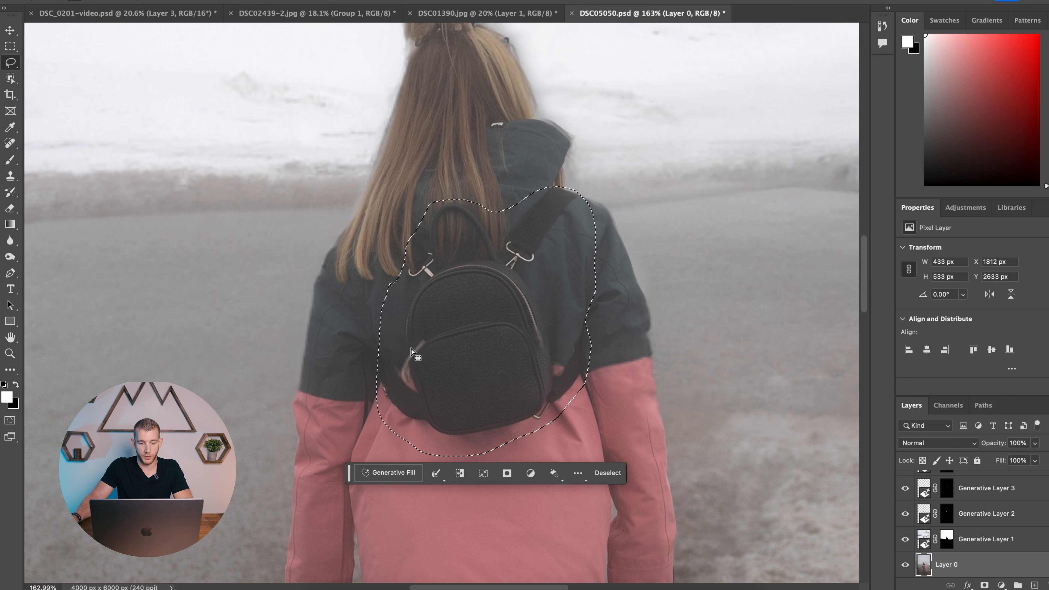
Step: Remove the backpack with a promptless Generative Fill, using the second variation on a layer at the top of the stack
{"action": "left_click", "coordinate": [376, 472]}
{"action": "left_click", "coordinate": [543, 472]}
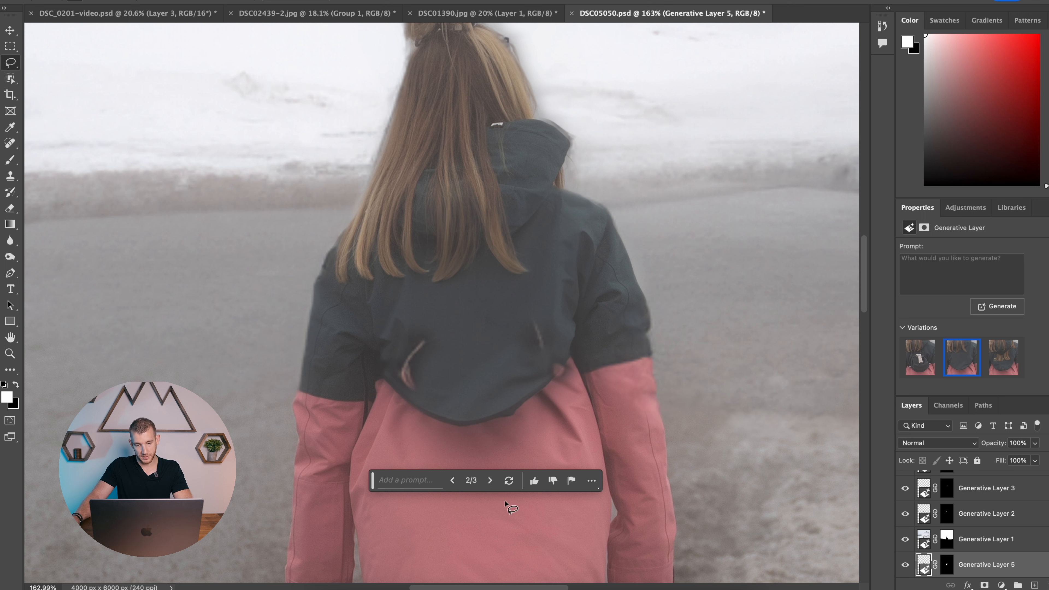
{"action": "left_click", "coordinate": [490, 481]}
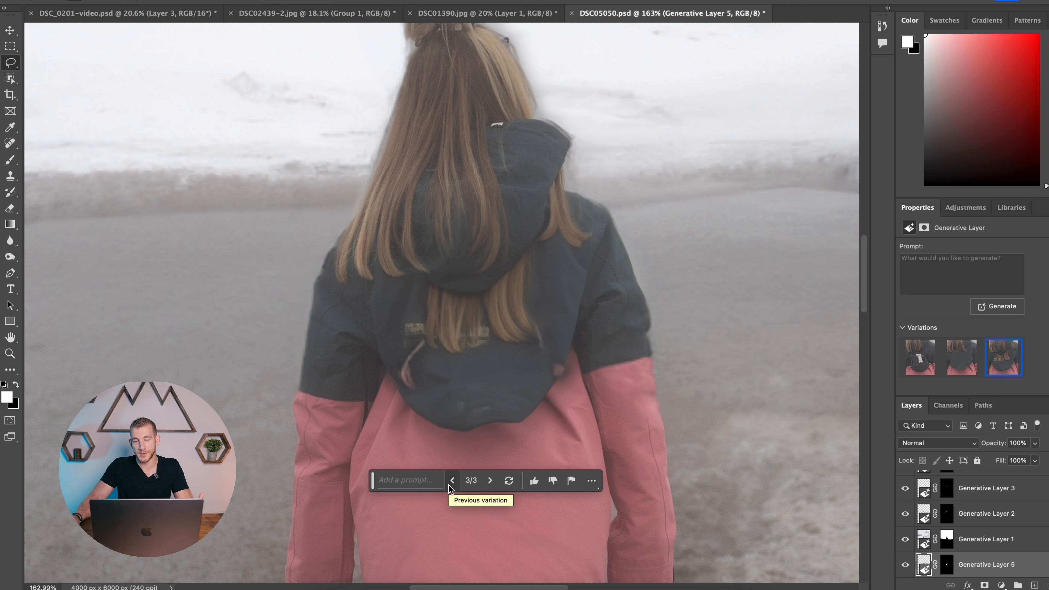
{"action": "left_click", "coordinate": [451, 485]}
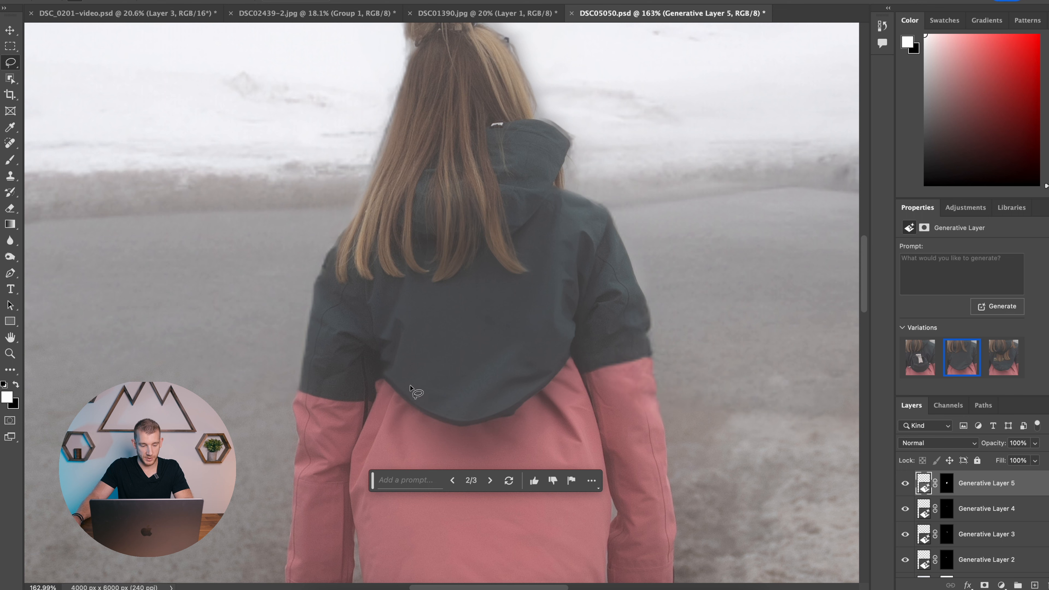
Step: Try to regenerate a lassoed area around the curved edge of the jacket's dark panel without a prompt
{"action": "left_click_drag", "start_coordinate": [384, 408], "coordinate": [383, 405]}
{"action": "left_click", "coordinate": [392, 514]}
{"action": "left_click", "coordinate": [538, 515]}
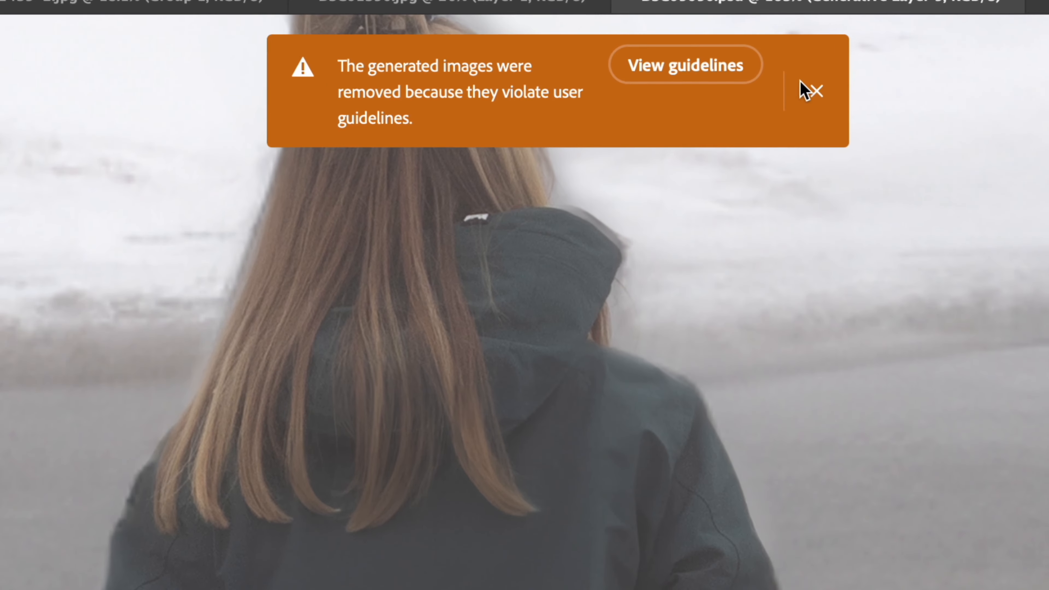
{"action": "left_click", "coordinate": [677, 57]}
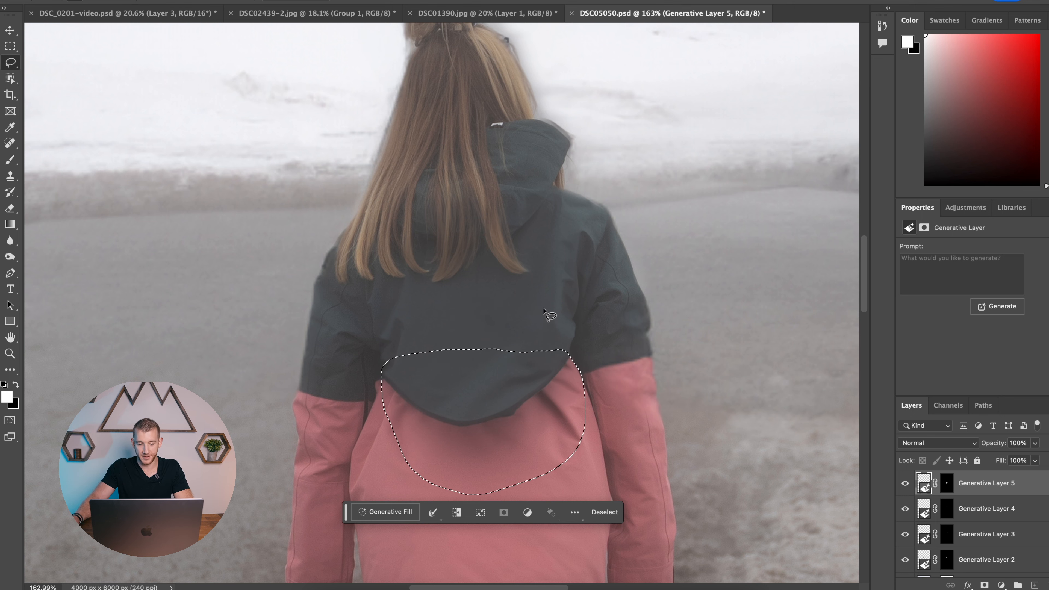
Step: Stamp the visible layers into a new top layer and regenerate a marqueed 432 × 457 px jacket area without a prompt, using the third variation
{"action": "scroll", "coordinate": [551, 345], "scroll_direction": "down", "scroll_amount": 6}
{"action": "left_click_drag", "start_coordinate": [330, 146], "coordinate": [709, 547]}
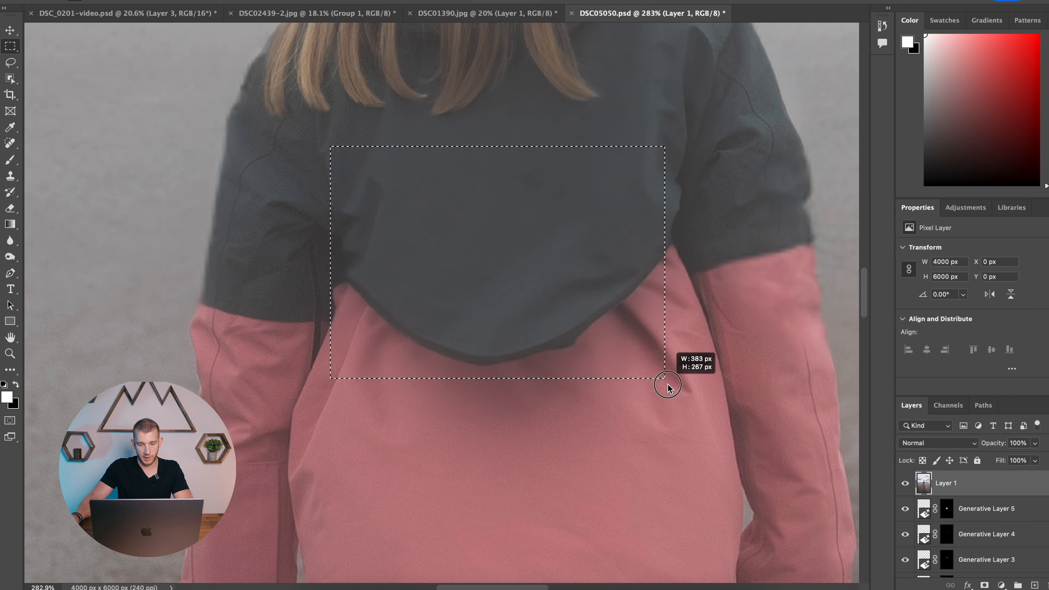
{"action": "left_click", "coordinate": [442, 566]}
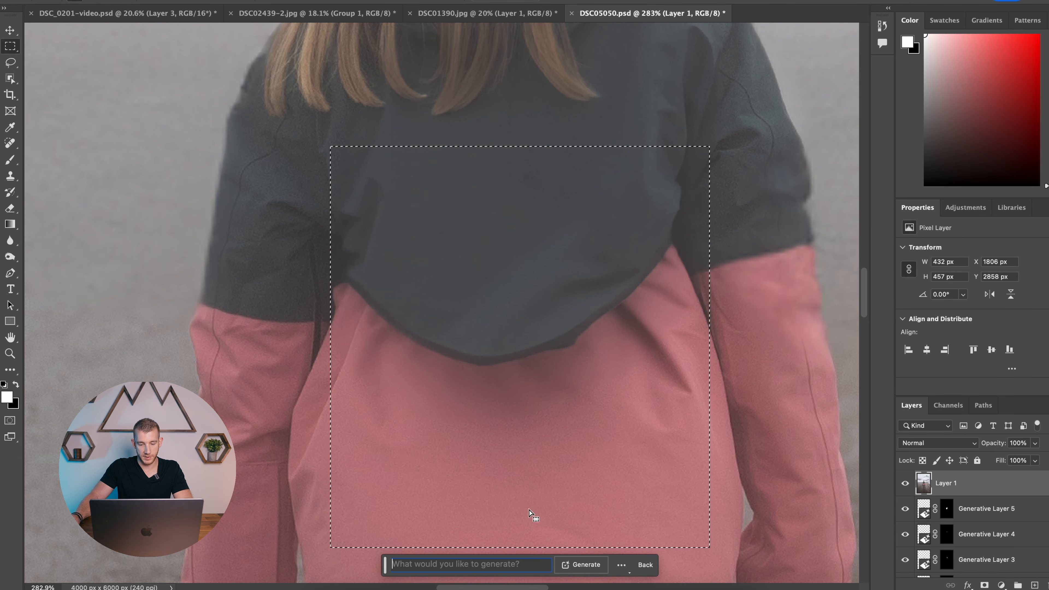
{"action": "left_click", "coordinate": [569, 564]}
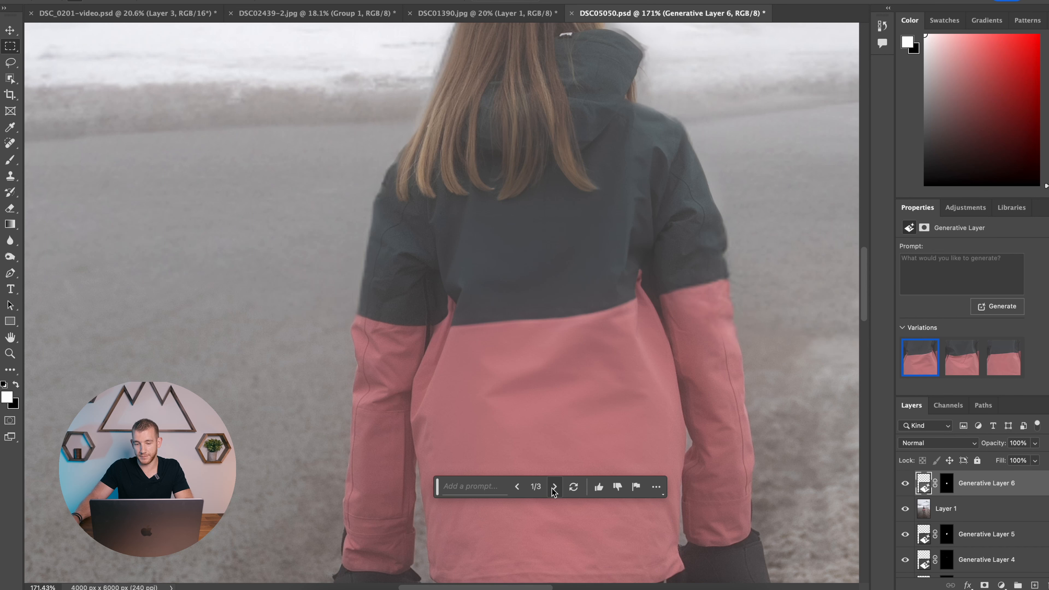
{"action": "left_click", "coordinate": [554, 488]}
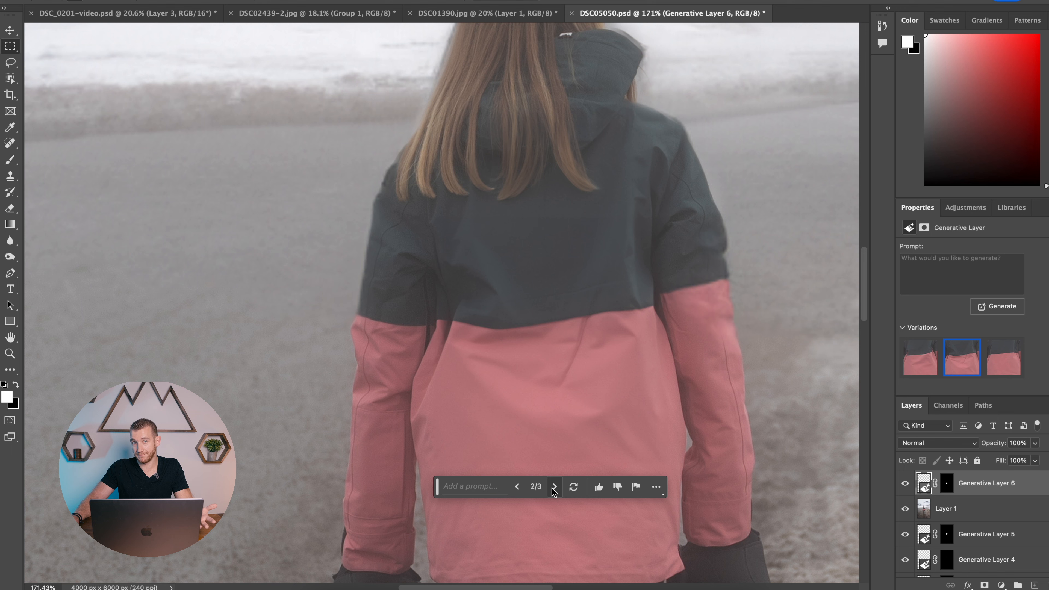
{"action": "left_click", "coordinate": [555, 487]}
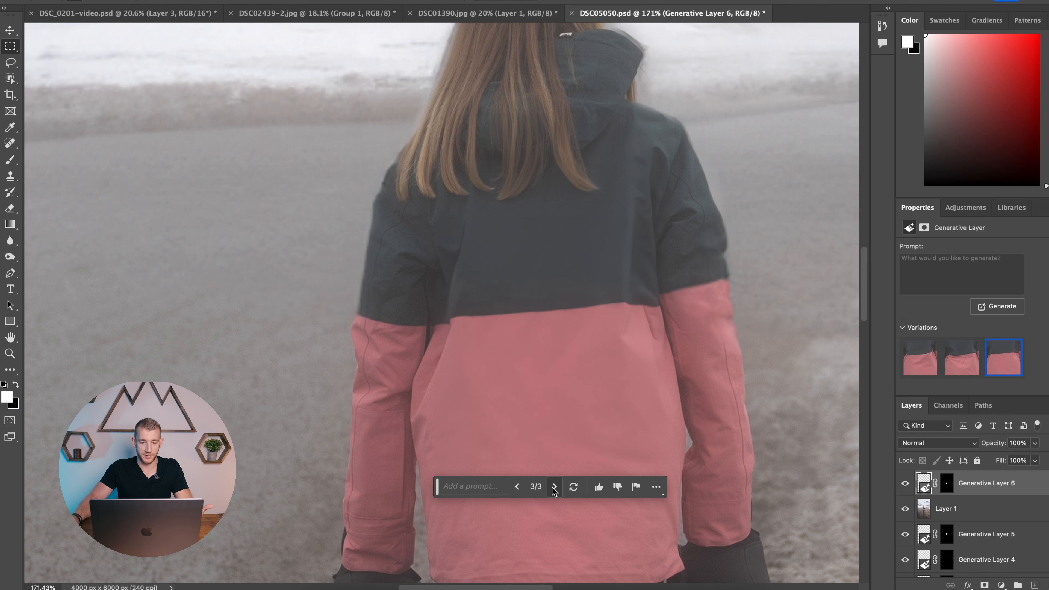
Step: Select Layer 1 and examine the woman, the road and the whole composition
{"action": "scroll", "coordinate": [509, 272], "scroll_direction": "down", "scroll_amount": 5}
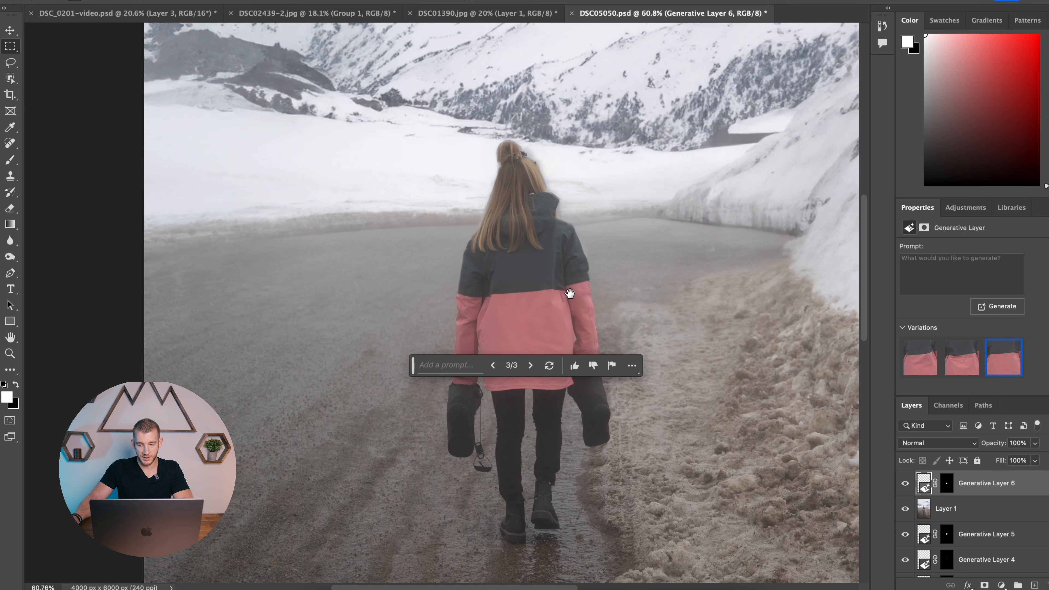
{"action": "left_click_drag", "start_coordinate": [568, 293], "coordinate": [541, 207]}
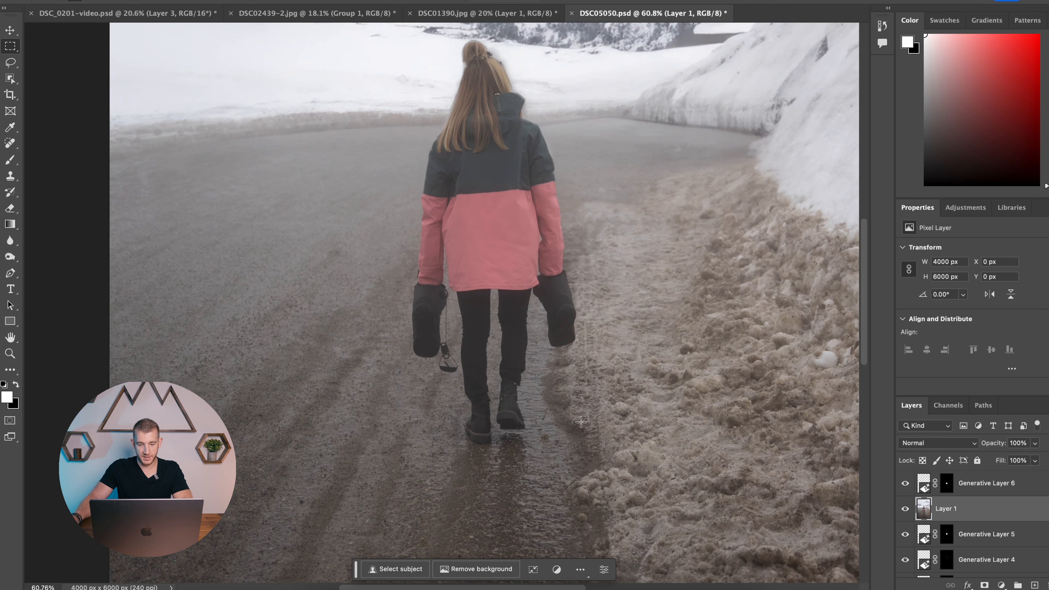
{"action": "left_click_drag", "start_coordinate": [608, 428], "coordinate": [548, 270]}
{"action": "scroll", "coordinate": [525, 306], "scroll_direction": "down", "scroll_amount": 5}
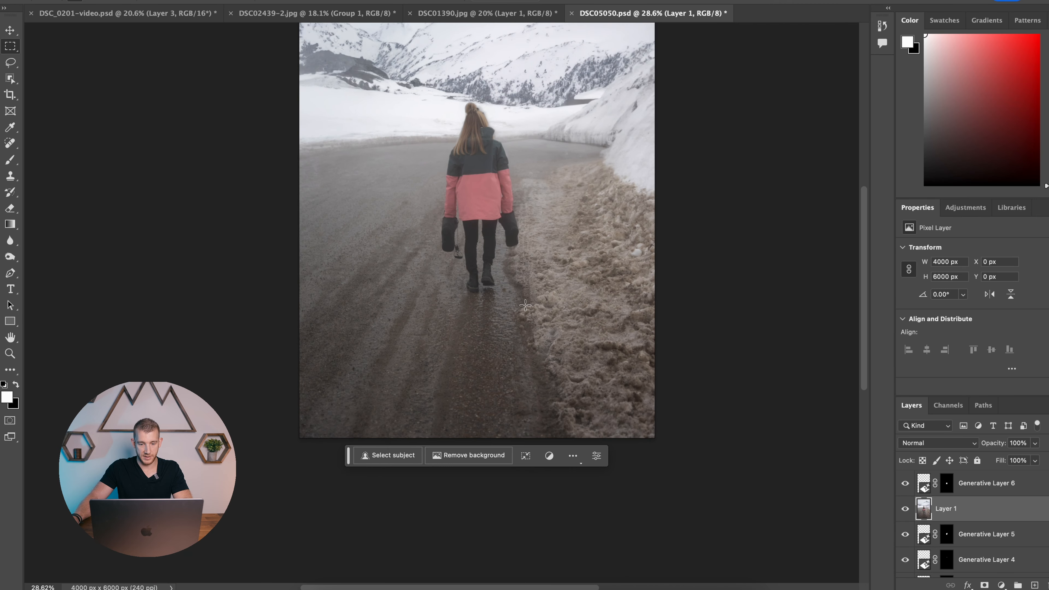
{"action": "scroll", "coordinate": [525, 305], "scroll_direction": "down", "scroll_amount": 3}
{"action": "scroll", "coordinate": [512, 282], "scroll_direction": "up", "scroll_amount": 2}
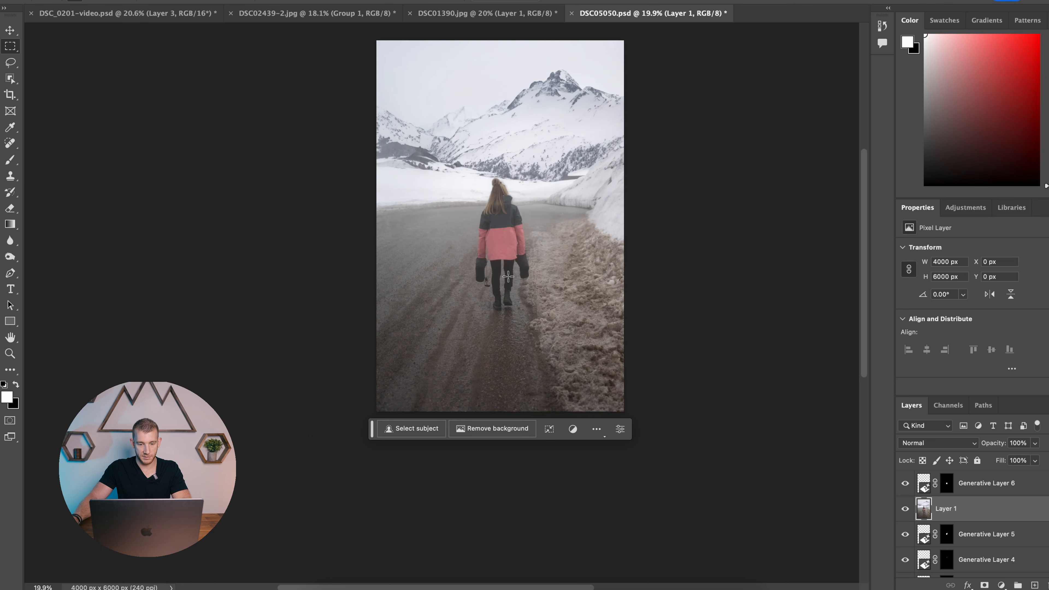
Step: Try to cover the roadsides in the lower part of the photo with Generative Fill using the prompt "snow", and generate additional variations
{"action": "mouse_move", "coordinate": [366, 290]}
{"action": "left_mouse_down"}
{"action": "mouse_move", "coordinate": [408, 267]}
{"action": "mouse_move", "coordinate": [458, 308]}
{"action": "mouse_move", "coordinate": [452, 366]}
{"action": "mouse_move", "coordinate": [512, 415]}
{"action": "mouse_move", "coordinate": [566, 260]}
{"action": "mouse_move", "coordinate": [633, 252]}
{"action": "mouse_move", "coordinate": [691, 463]}
{"action": "left_mouse_up"}
{"action": "left_click", "coordinate": [378, 434]}
{"action": "type", "text": "snow"}
{"action": "key", "text": "Return"}
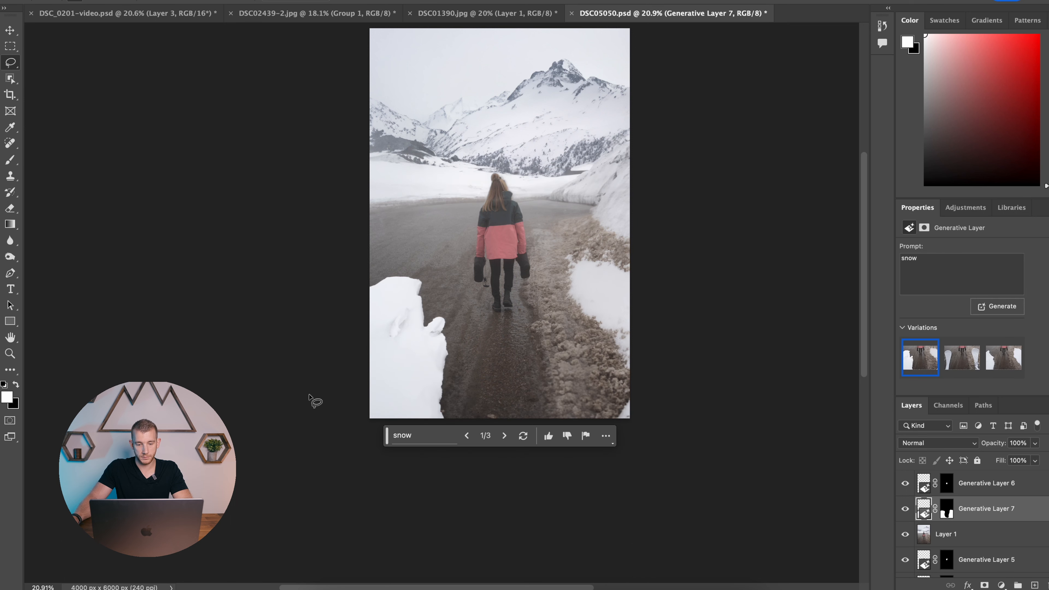
{"action": "left_click", "coordinate": [504, 436]}
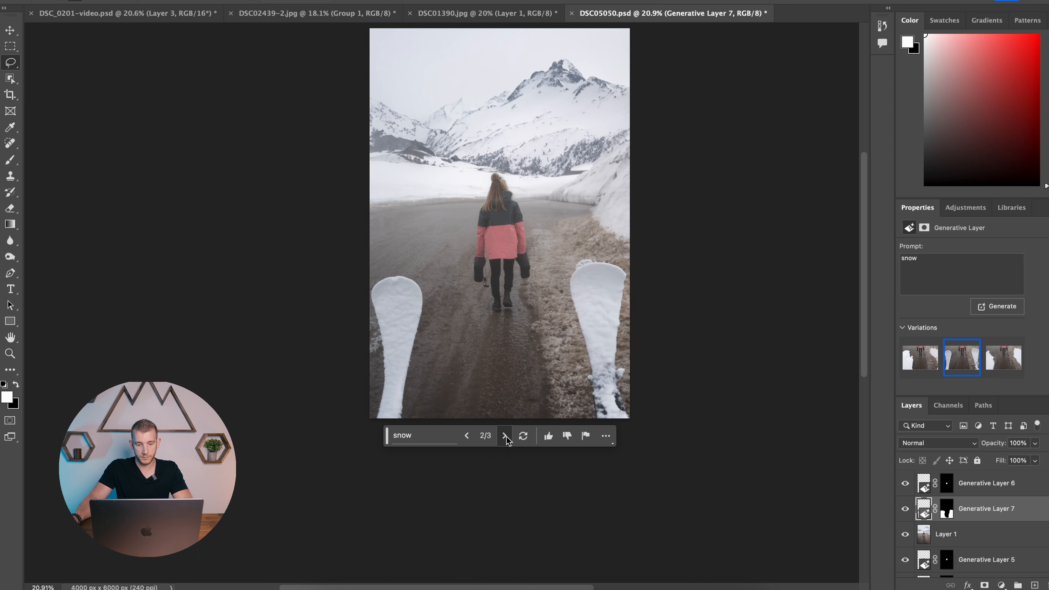
{"action": "left_click", "coordinate": [505, 436]}
{"action": "left_click", "coordinate": [998, 306]}
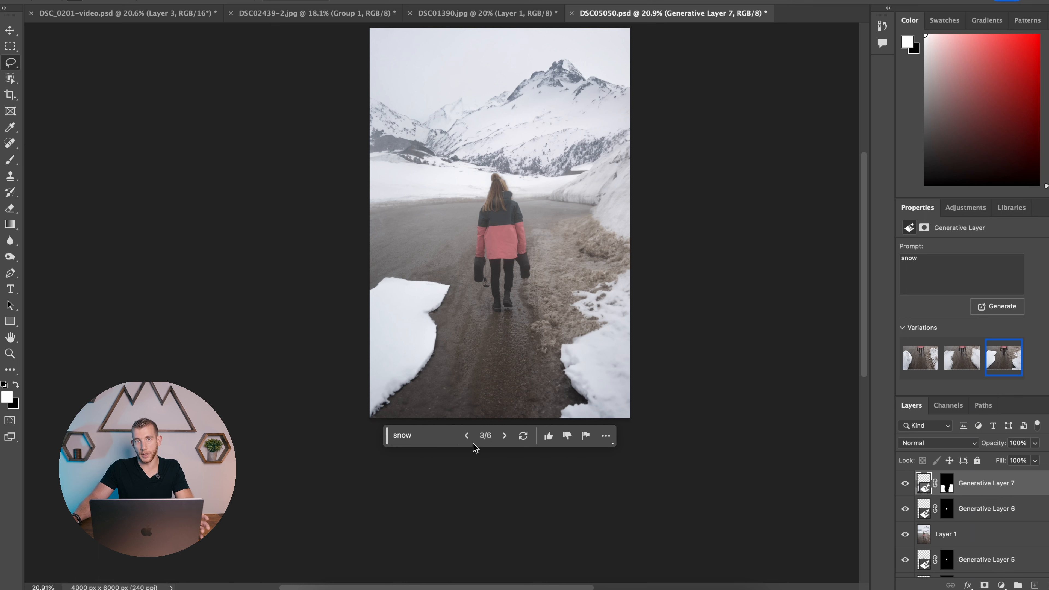
Step: Compare the generated snow variations for the roadsides and delete Generative Layer 7
{"action": "left_click", "coordinate": [467, 438]}
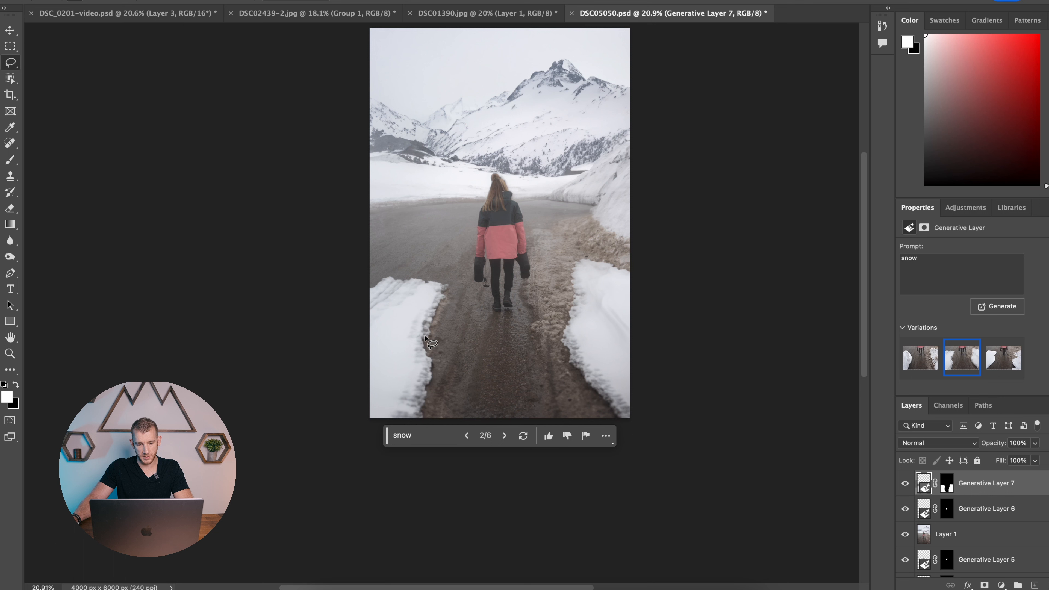
{"action": "left_click", "coordinate": [466, 438]}
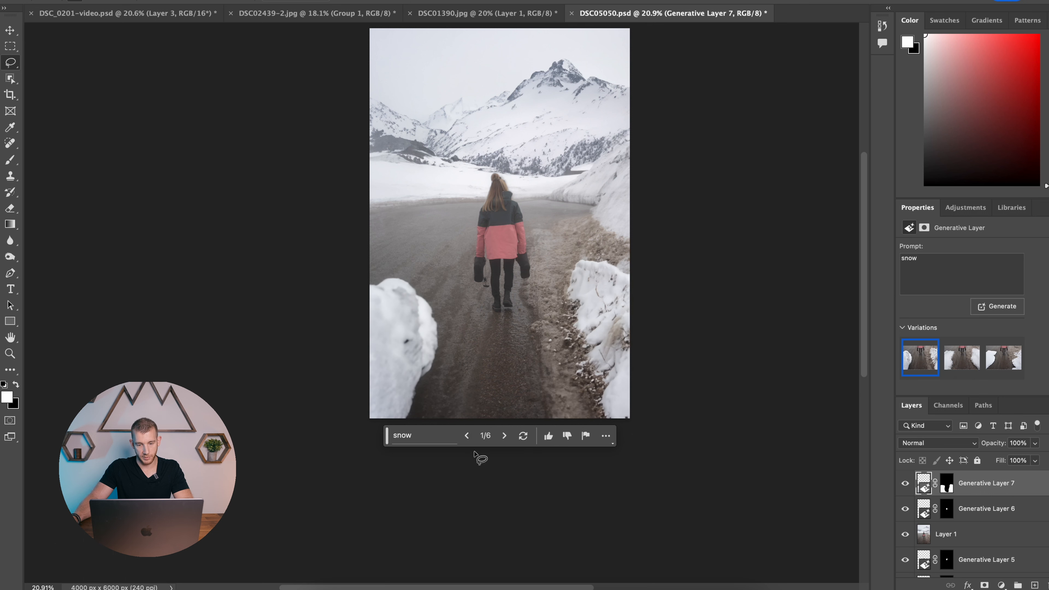
{"action": "left_click", "coordinate": [466, 436]}
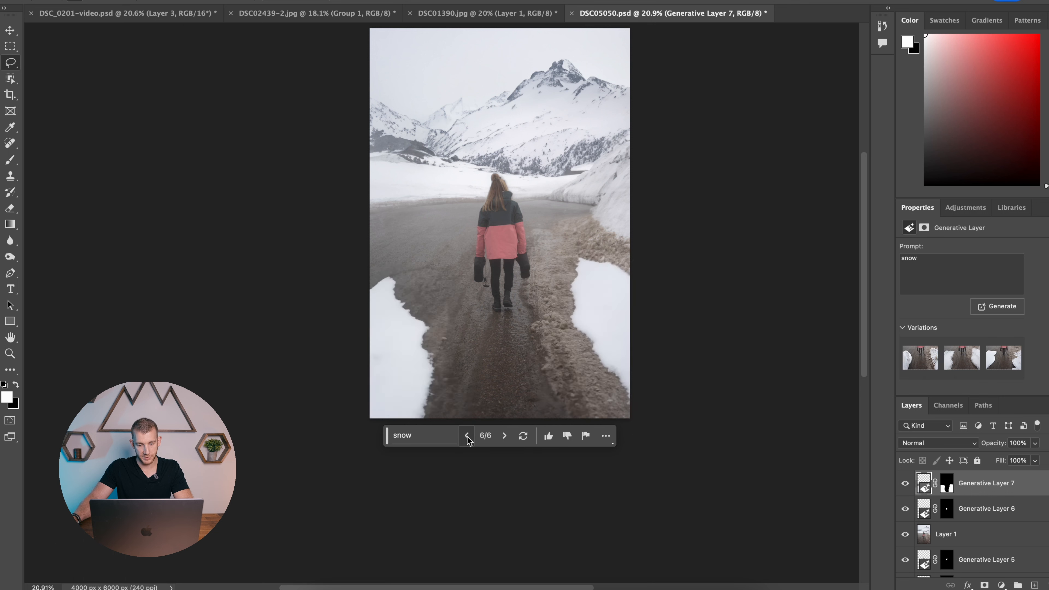
{"action": "left_click", "coordinate": [467, 436]}
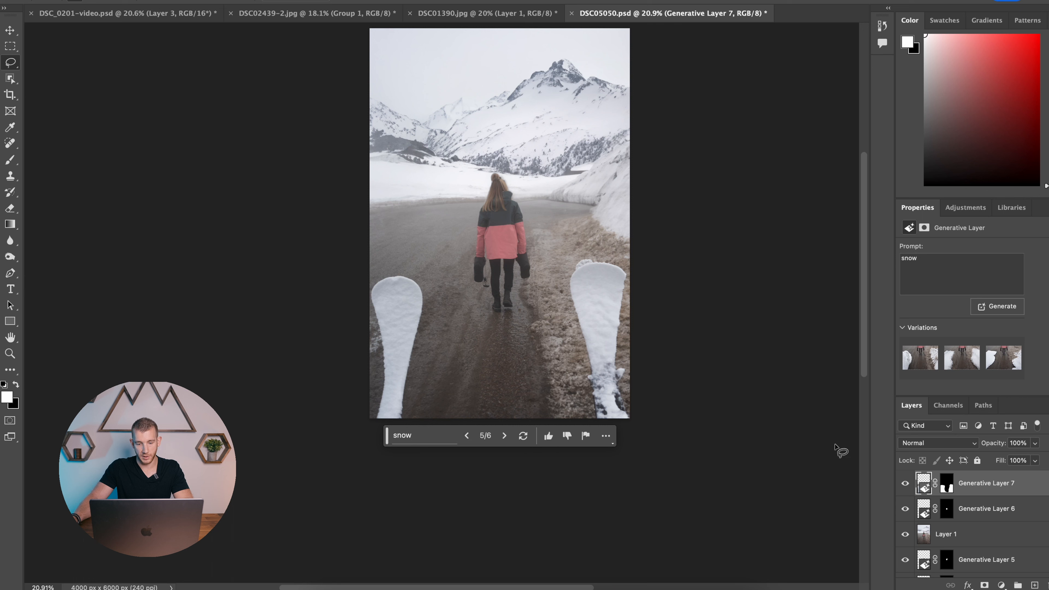
{"action": "left_click", "coordinate": [1021, 505]}
{"action": "left_click", "coordinate": [1019, 492]}
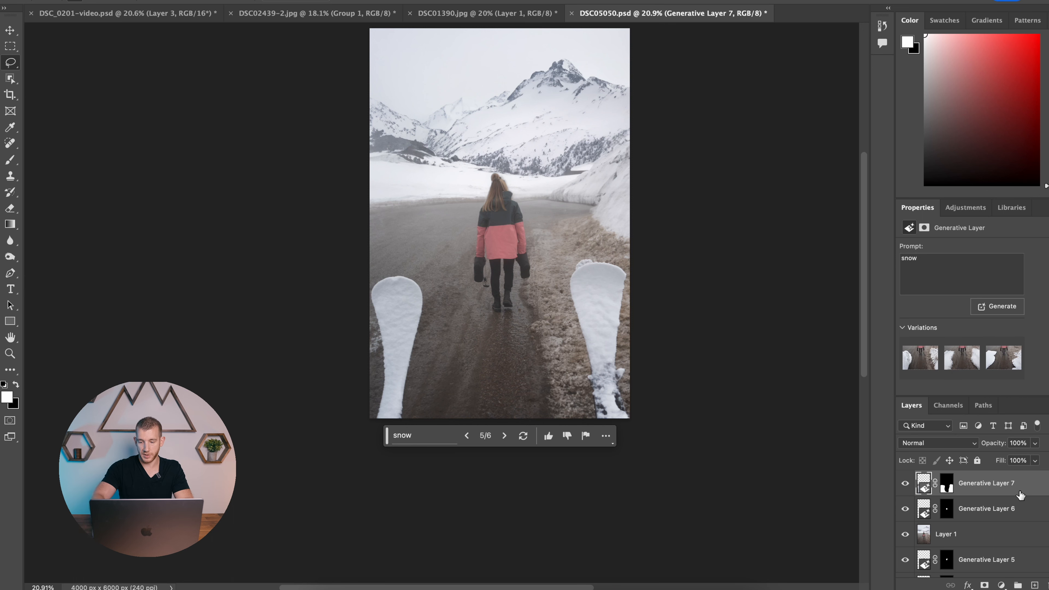
{"action": "key", "text": "Delete"}
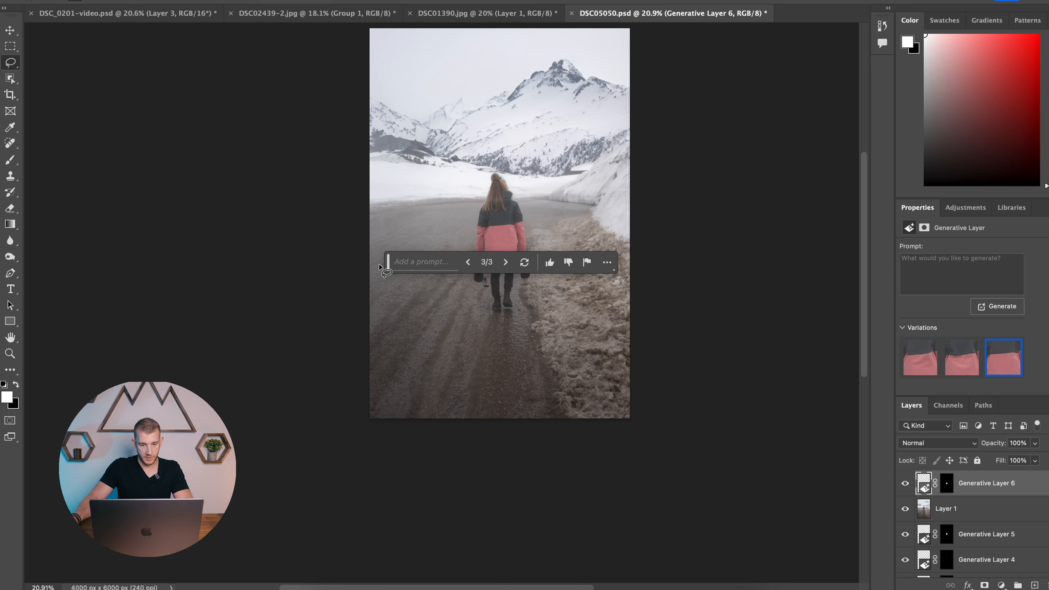
Step: Lasso a U-shaped area around the woman covering both roadsides and the foreground, and fill it with the prompt "snow", using the sixth variation
{"action": "mouse_move", "coordinate": [368, 196]}
{"action": "left_mouse_down"}
{"action": "mouse_move", "coordinate": [394, 196]}
{"action": "mouse_move", "coordinate": [404, 212]}
{"action": "mouse_move", "coordinate": [414, 280]}
{"action": "left_mouse_up"}
{"action": "mouse_move", "coordinate": [425, 322]}
{"action": "left_mouse_down"}
{"action": "mouse_move", "coordinate": [425, 344]}
{"action": "mouse_move", "coordinate": [464, 360]}
{"action": "mouse_move", "coordinate": [512, 337]}
{"action": "mouse_move", "coordinate": [564, 240]}
{"action": "mouse_move", "coordinate": [632, 201]}
{"action": "left_mouse_up"}
{"action": "left_click", "coordinate": [404, 436]}
{"action": "type", "text": "snow"}
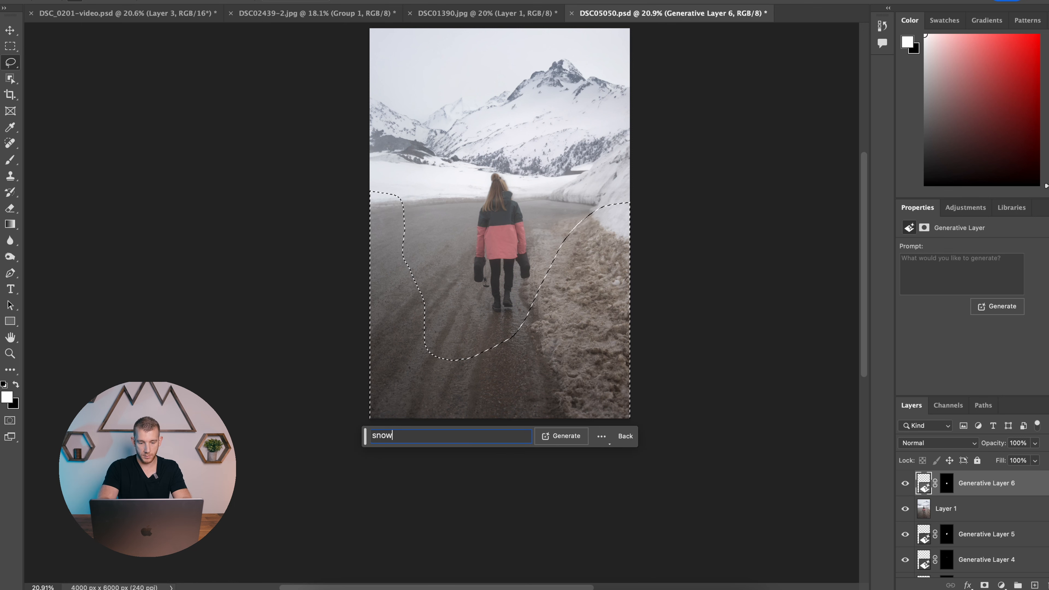
{"action": "key", "text": "Return"}
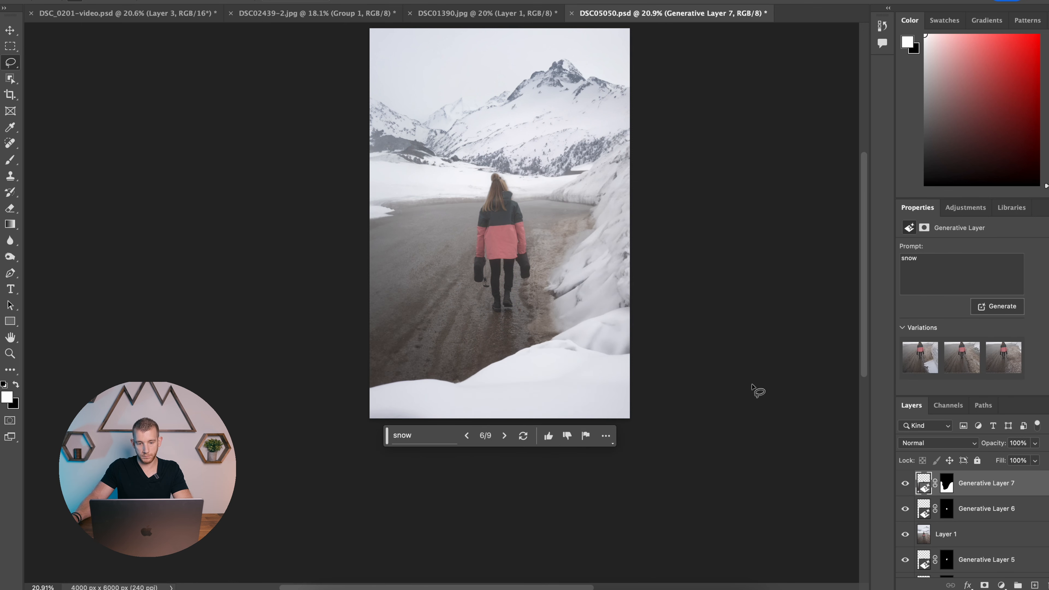
Step: Generate "snow" in a lassoed area along the road's left edge using the second variation, and stamp the visible layers into a new top layer
{"action": "mouse_move", "coordinate": [354, 215]}
{"action": "left_mouse_down"}
{"action": "mouse_move", "coordinate": [418, 215]}
{"action": "mouse_move", "coordinate": [425, 245]}
{"action": "mouse_move", "coordinate": [406, 310]}
{"action": "mouse_move", "coordinate": [373, 325]}
{"action": "mouse_move", "coordinate": [340, 319]}
{"action": "mouse_move", "coordinate": [337, 201]}
{"action": "left_mouse_up"}
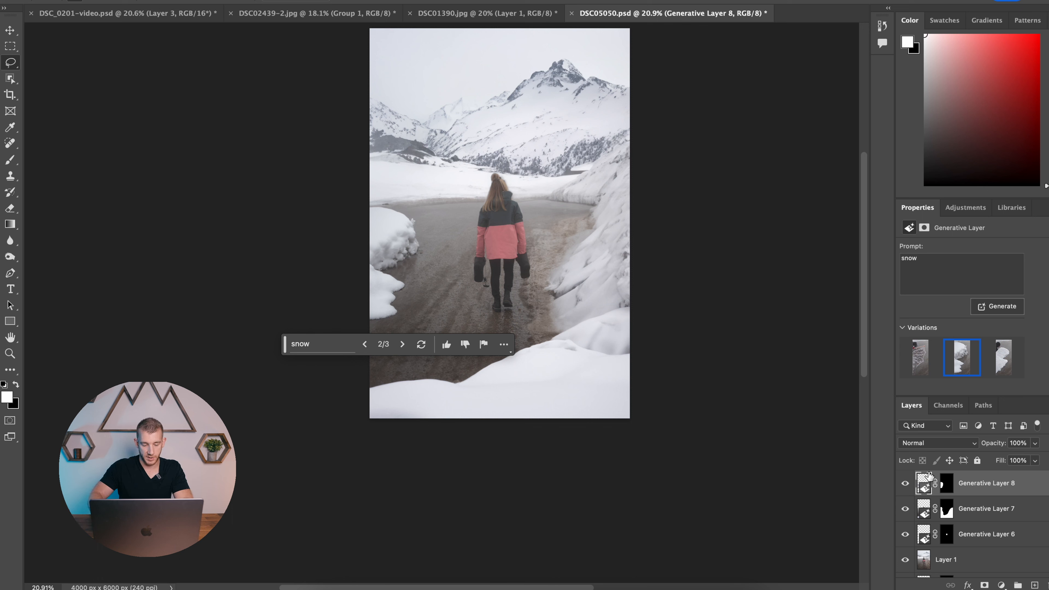
{"action": "key", "text": "super+alt+shift+e"}
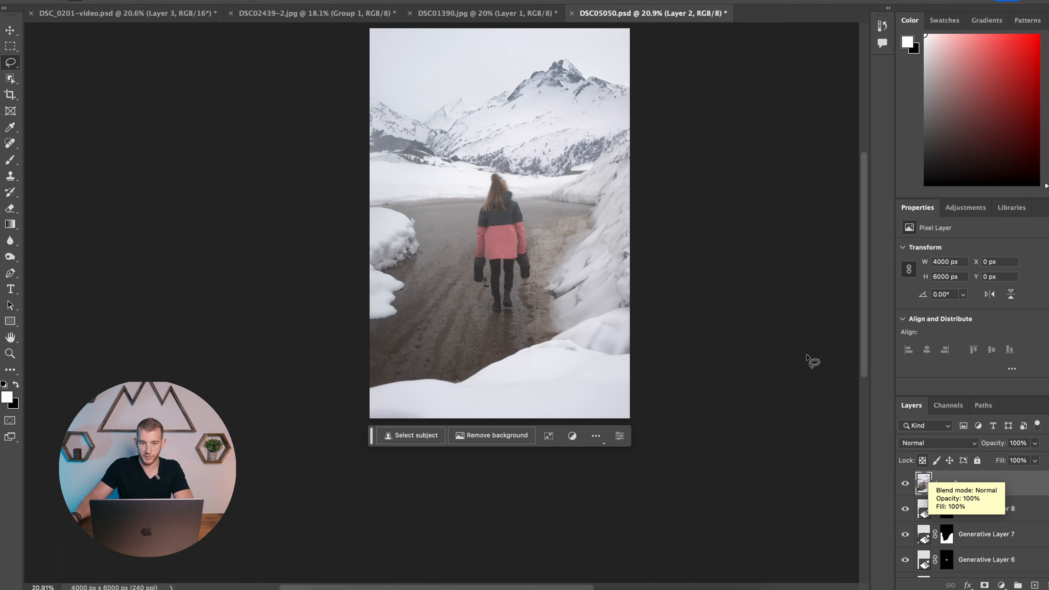
Step: Apply the Camera Raw Filter to the stamped layer, lowering the curve's shadow point, reducing the blue saturation and darkening the scene
{"action": "left_click", "coordinate": [315, 1]}
{"action": "mouse_move", "coordinate": [290, 0]}
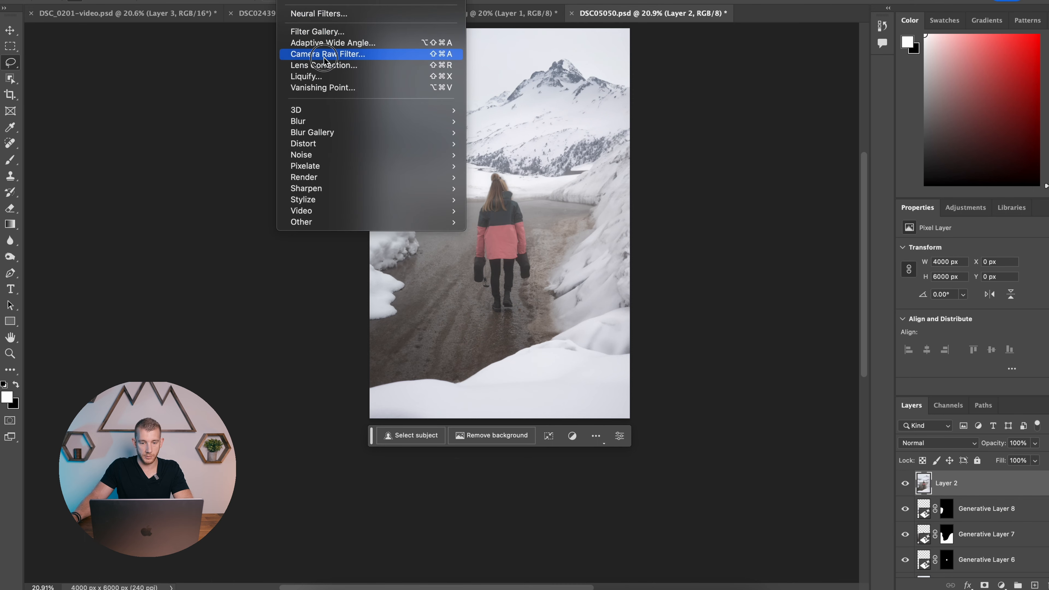
{"action": "left_click", "coordinate": [325, 54]}
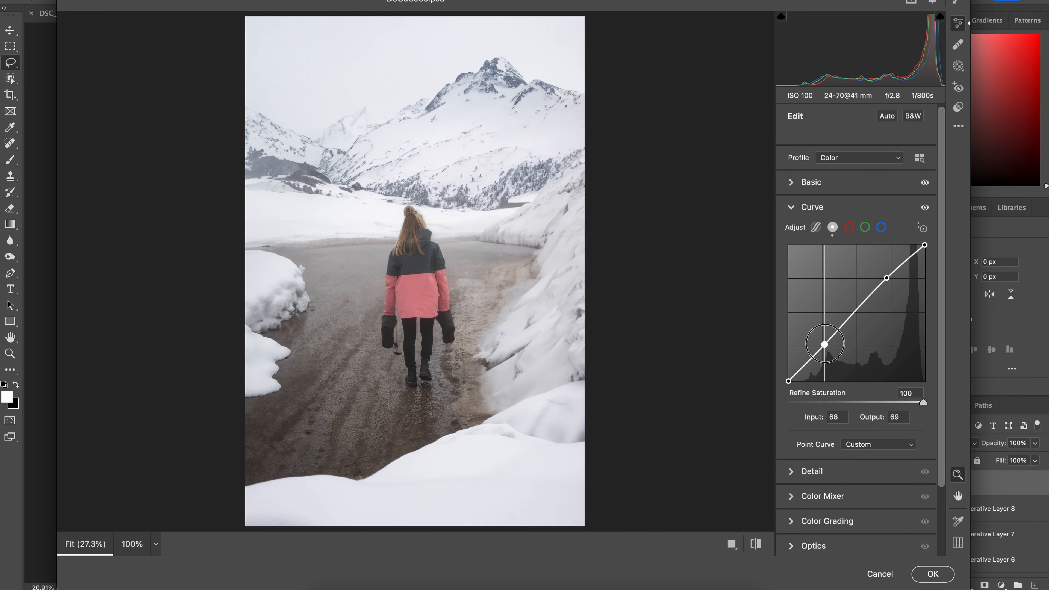
{"action": "left_click_drag", "start_coordinate": [825, 344], "coordinate": [825, 349]}
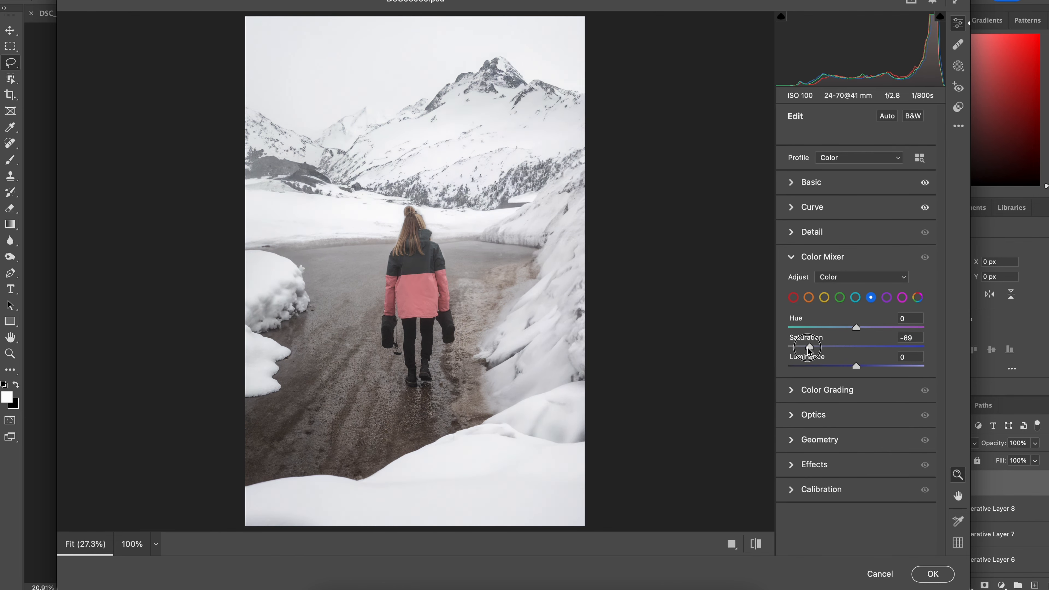
{"action": "left_click_drag", "start_coordinate": [811, 366], "coordinate": [836, 366]}
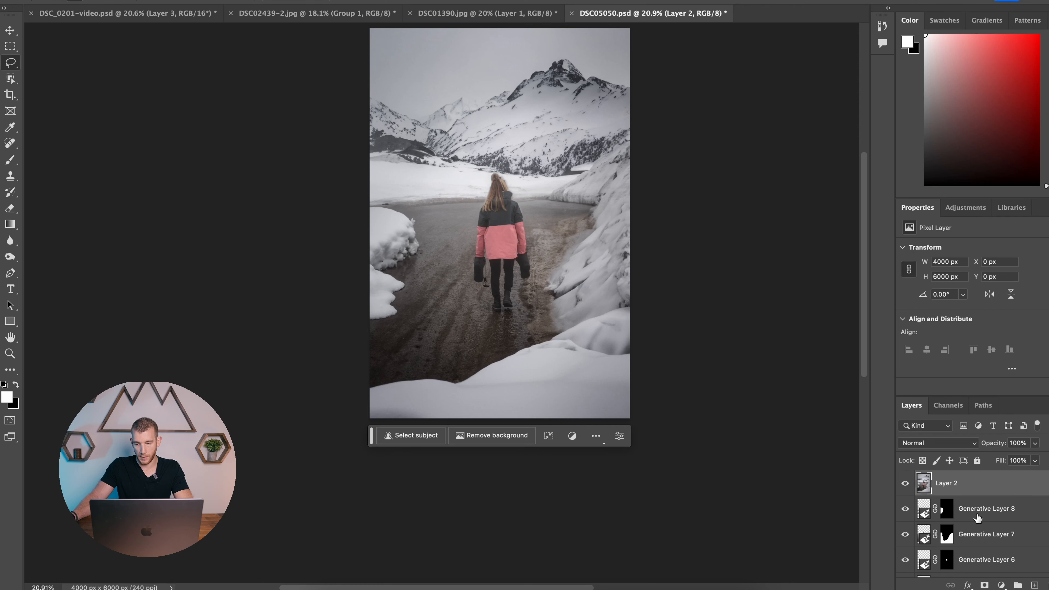
Step: Select Generative Layer 8 and bring the lowest generative layers of the stack into view
{"action": "left_click", "coordinate": [992, 533]}
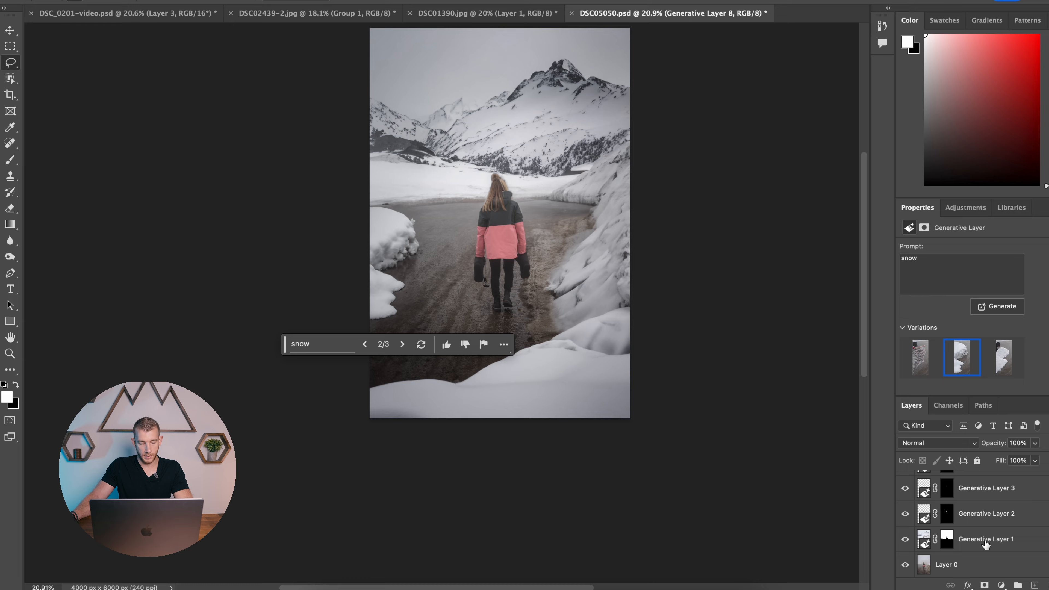